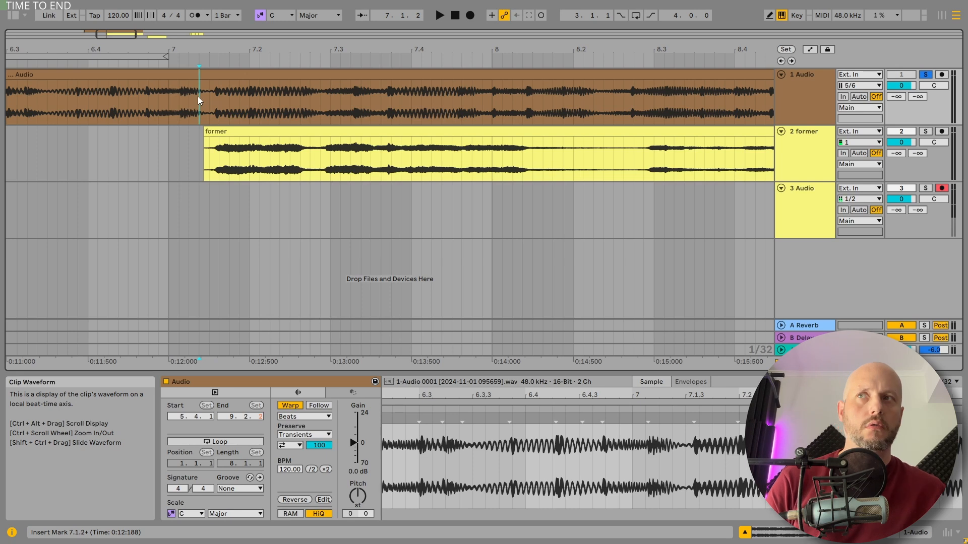
Step: Play the soloed reference recording on track 1 from about 7.1.2 and again from 8.2.3
key("space")
left_click_drag(339, 49, 274, 31)
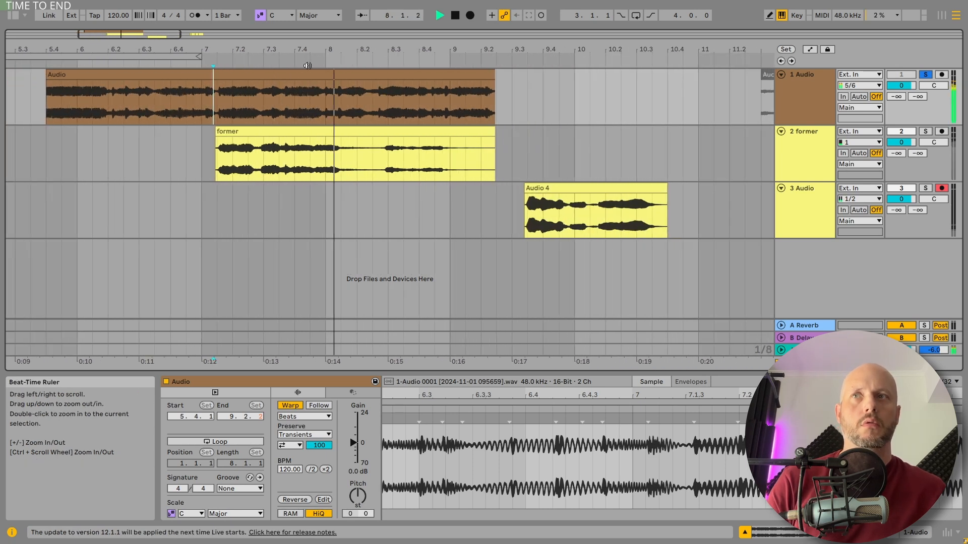
key("space")
key("space")
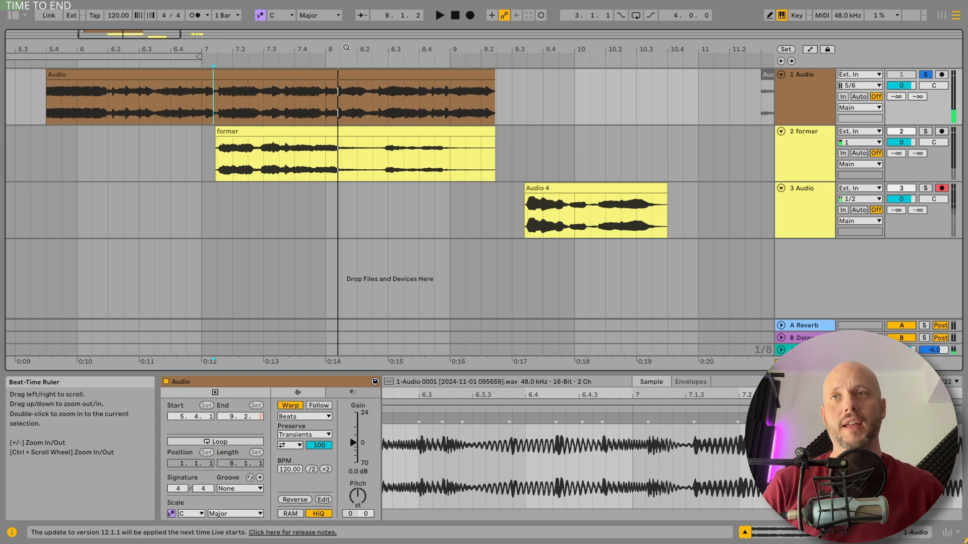
left_click(372, 98)
key("space")
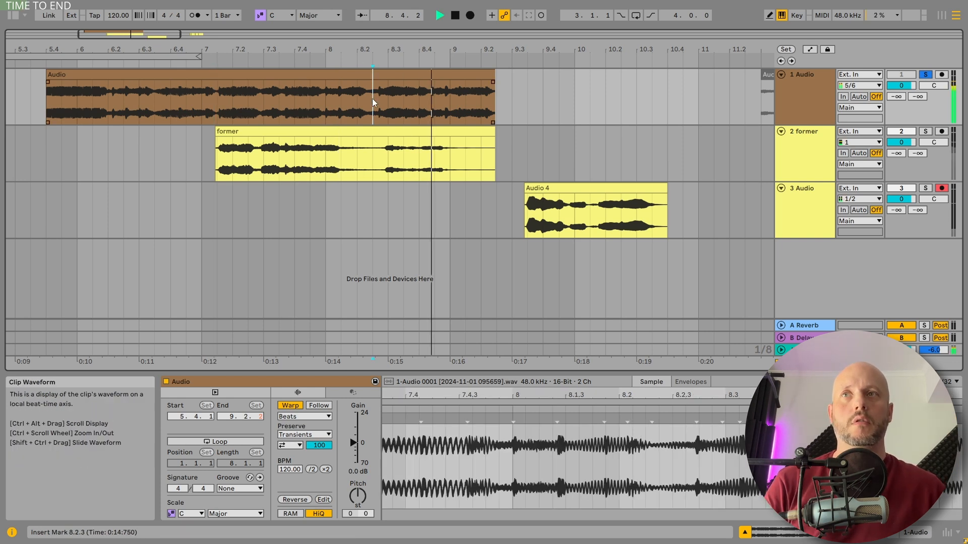
key("space")
Step: Audition the reference clip's passage from 7.1.3 to 7.4.1 and replay it from 7.3.3
left_click(220, 101)
left_click_drag(220, 101, 294, 102)
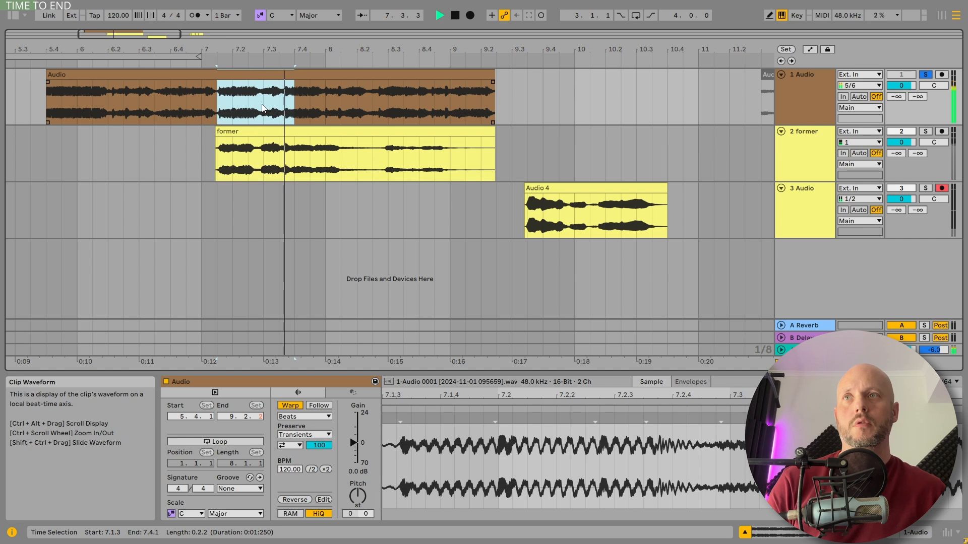
left_click(278, 102)
key("space")
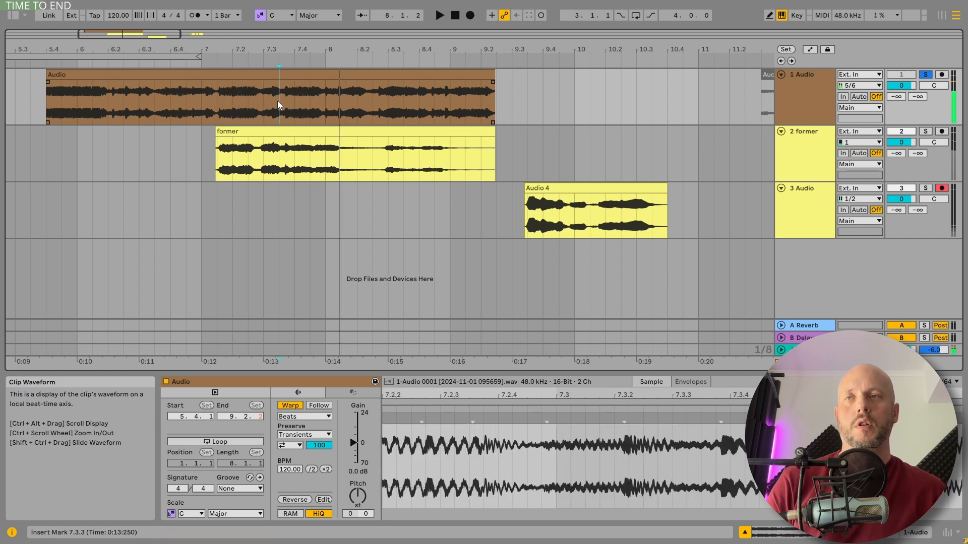
Step: Solo the former track and play its first clip from the start and from 8.2.3
left_click(925, 132)
left_click(323, 131)
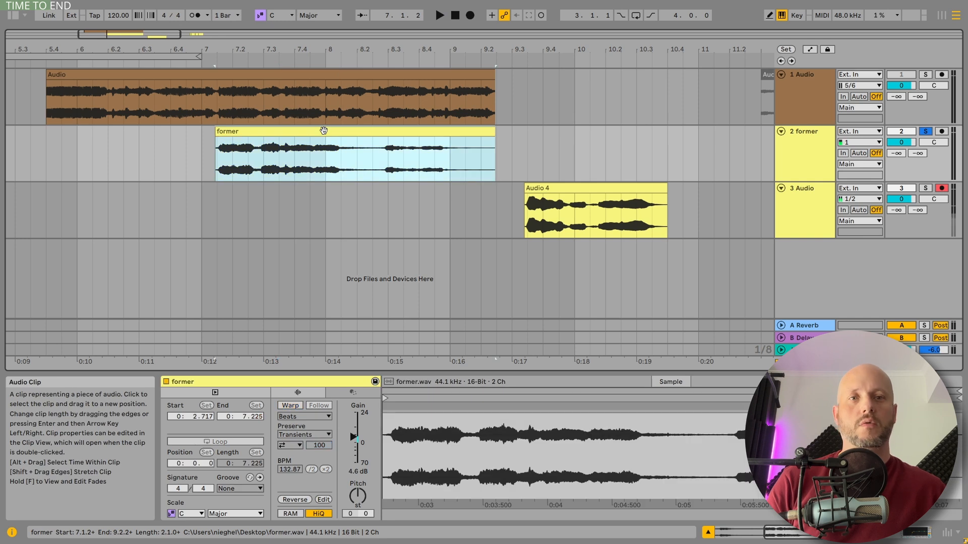
key("space")
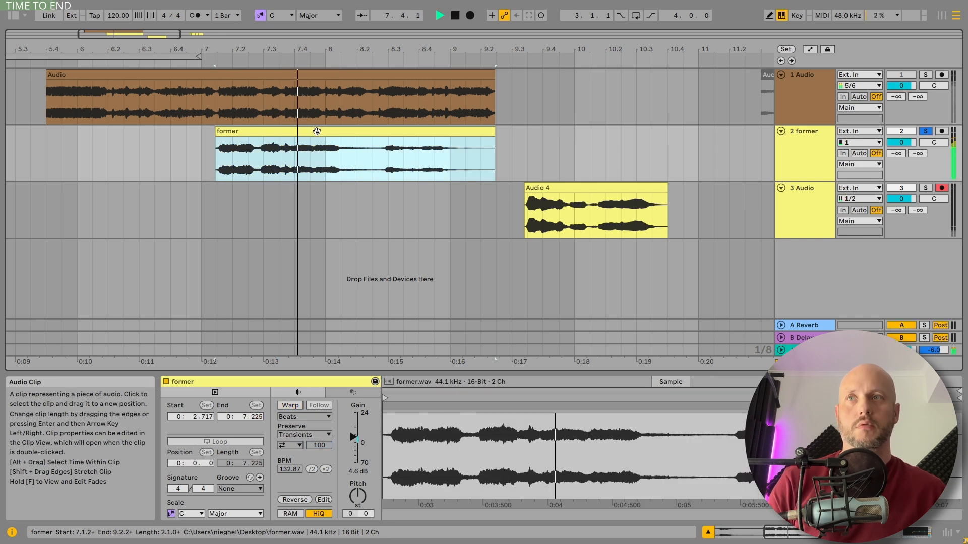
left_click(379, 155)
key("space")
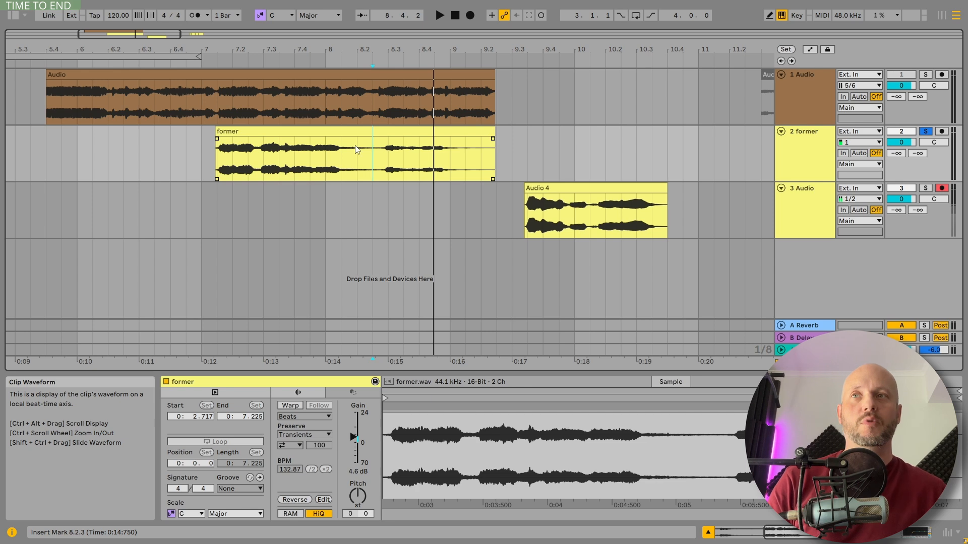
Step: Replay the former clip from 8.3.1 and from 7.3.3
left_click(383, 153)
key("space")
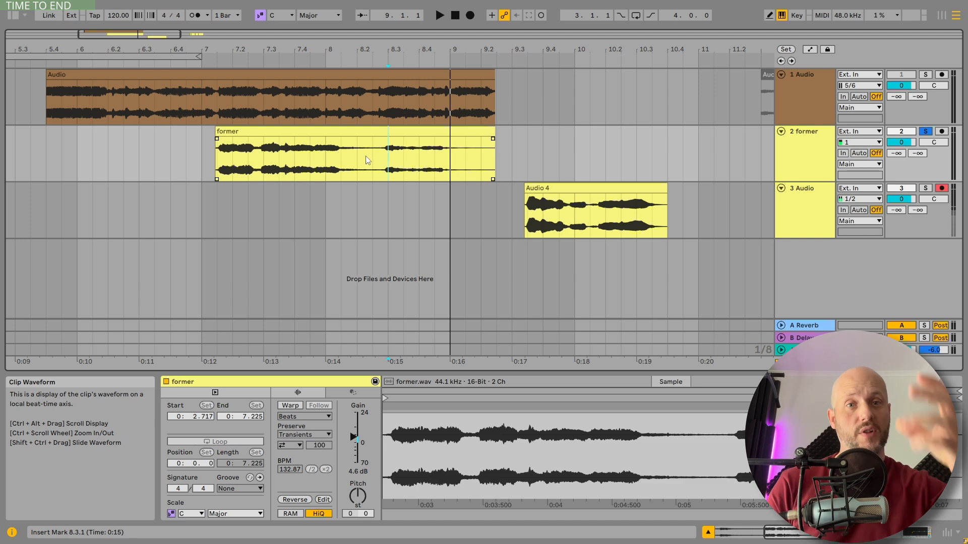
left_click(278, 151)
key("space")
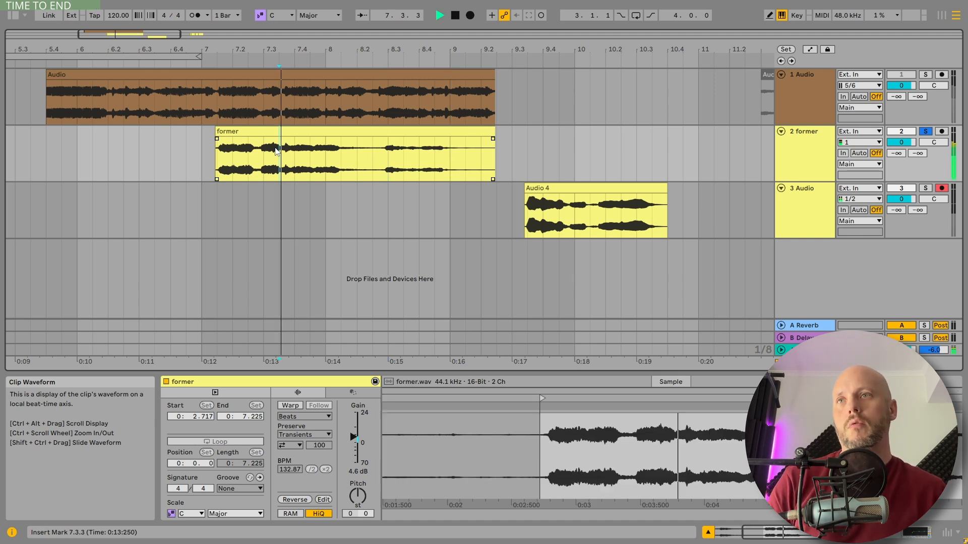
Step: Split the former clip at about 8.2.4 and 9.1.2 to isolate its second phrase
left_click_drag(276, 151, 427, 157)
key("space")
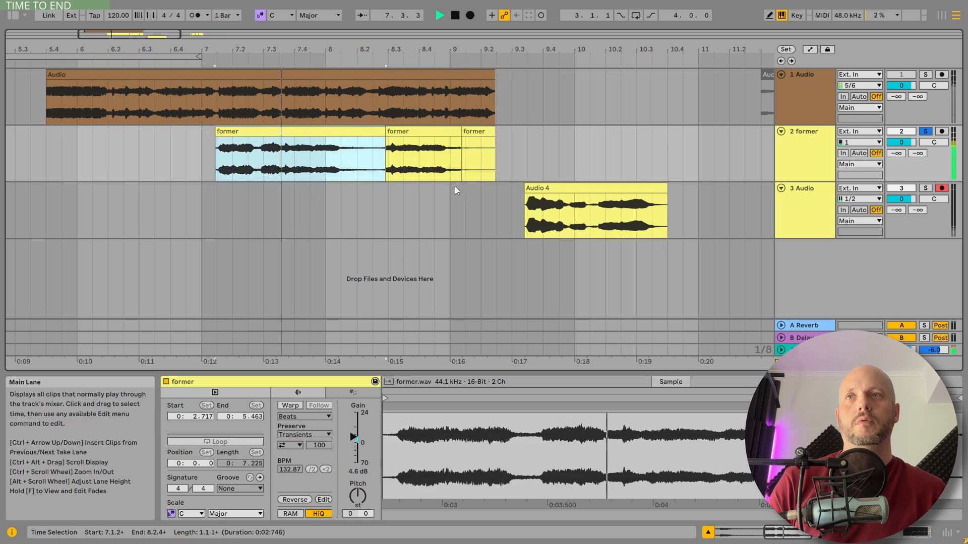
Step: Enable warping on the middle slice of the former clip and transpose it by -5 semitones
left_click(406, 130)
left_click(291, 406)
key("space")
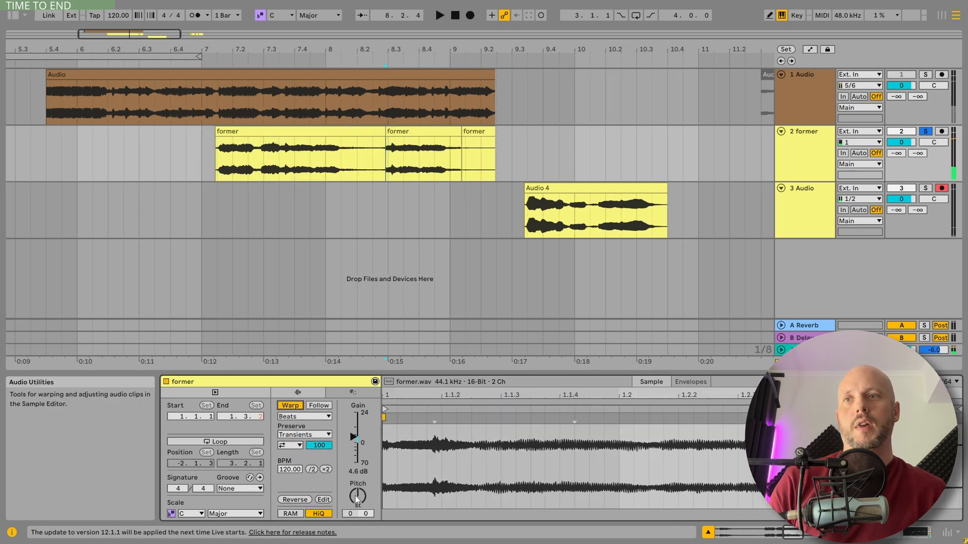
left_click_drag(356, 496, 356, 509)
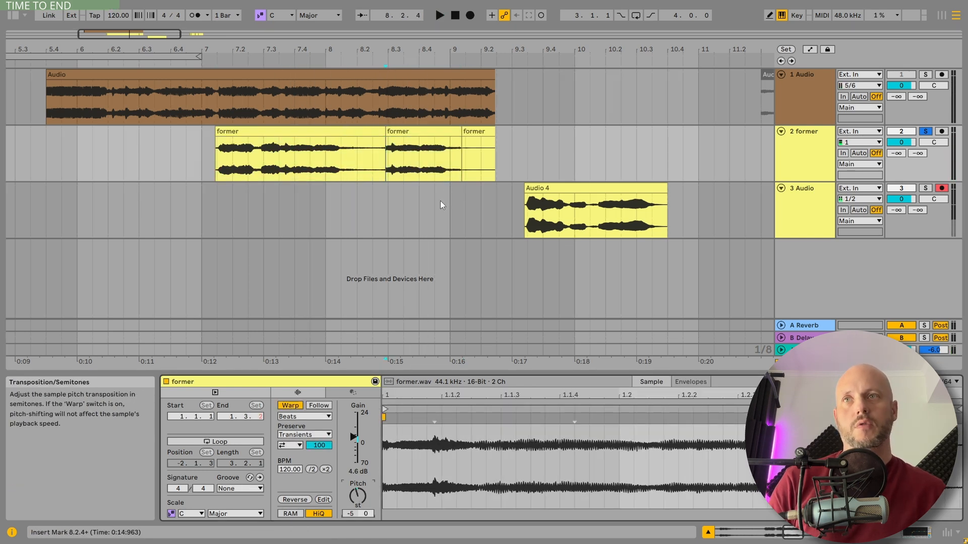
Step: Play back the pitched slice and the former phrase from its start
key("space")
left_click(259, 130)
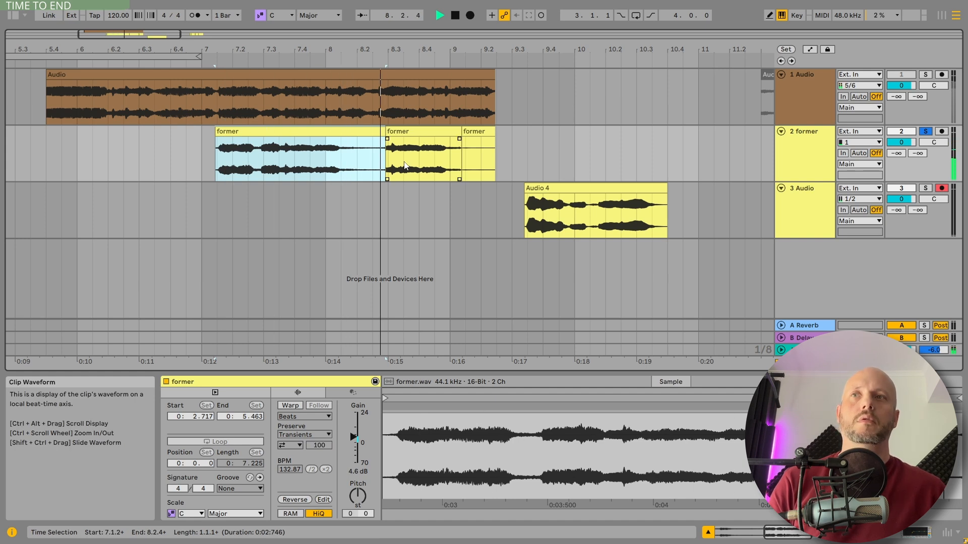
key("space")
Step: Solo the reference track and play its first clip from 7.1.3 and from 8.2.3 for comparison
left_click(928, 133)
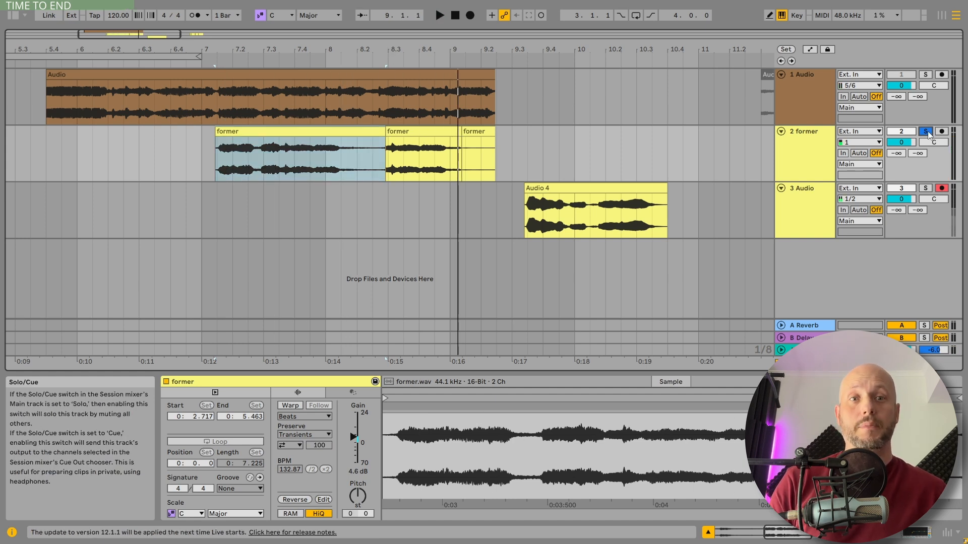
left_click(925, 75)
left_click(215, 88)
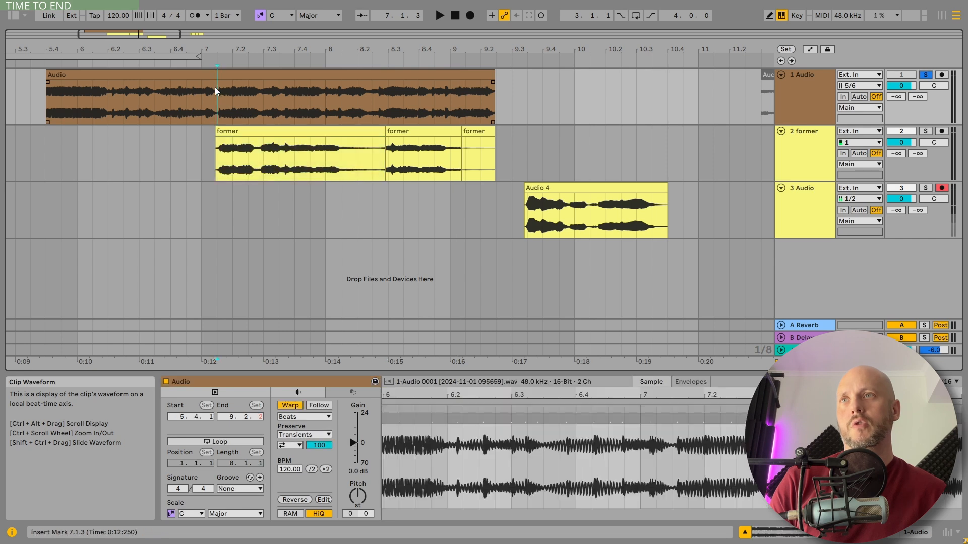
key("space")
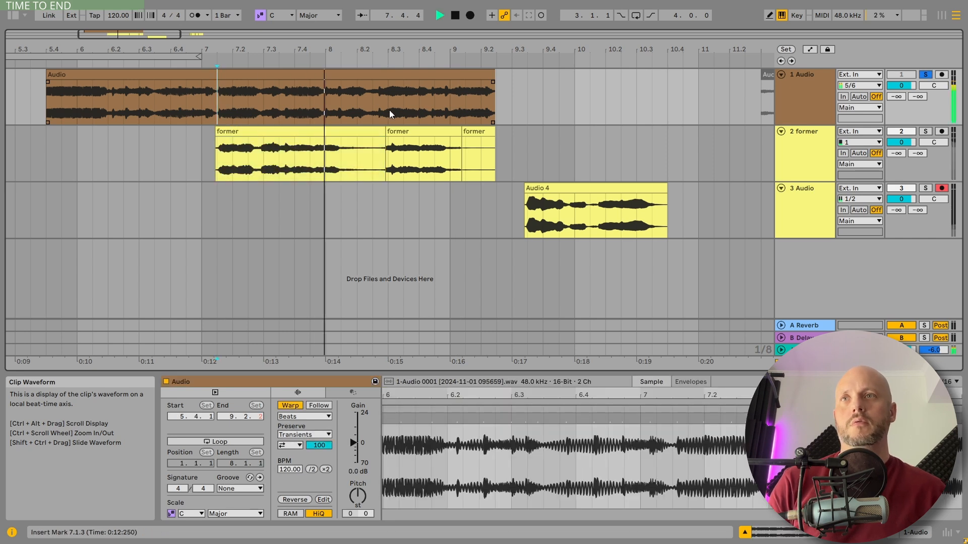
left_click(373, 102)
key("space")
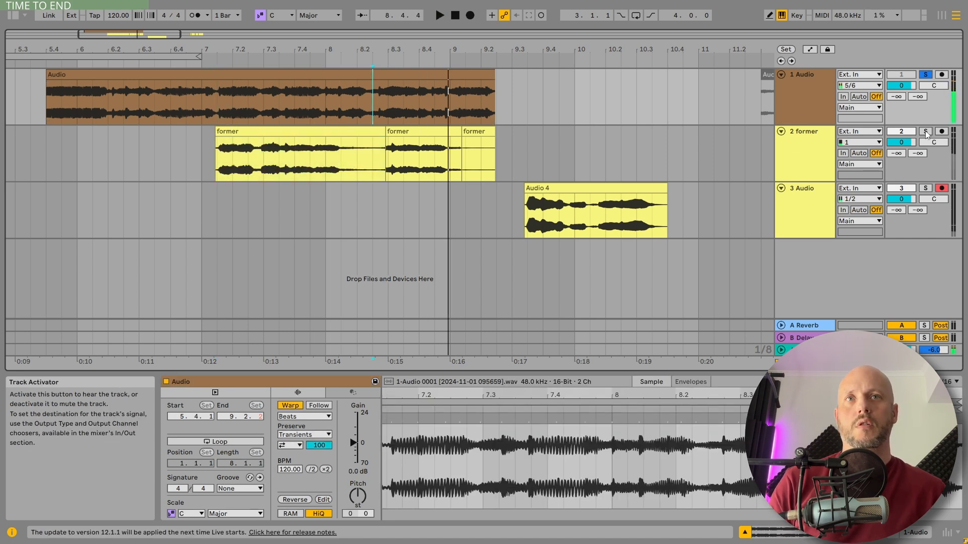
Step: Solo the reference track's second clip and play it from 11.4.1 and from its start at 11.3.1
left_click(926, 132)
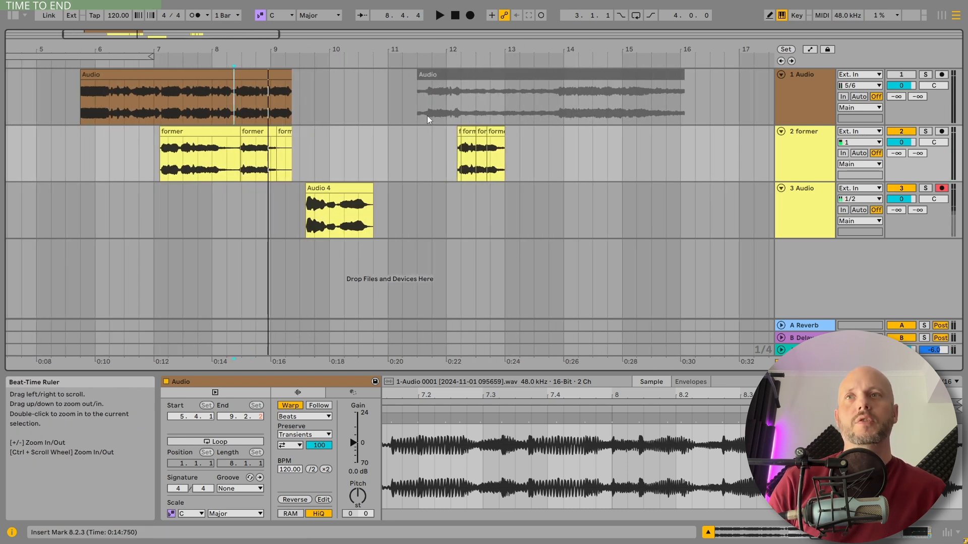
left_click(449, 99)
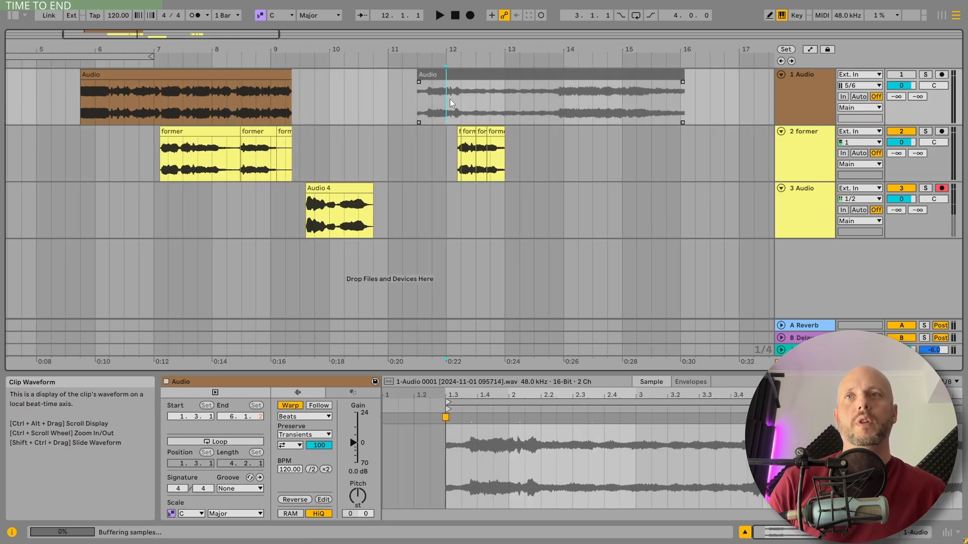
left_click(524, 75)
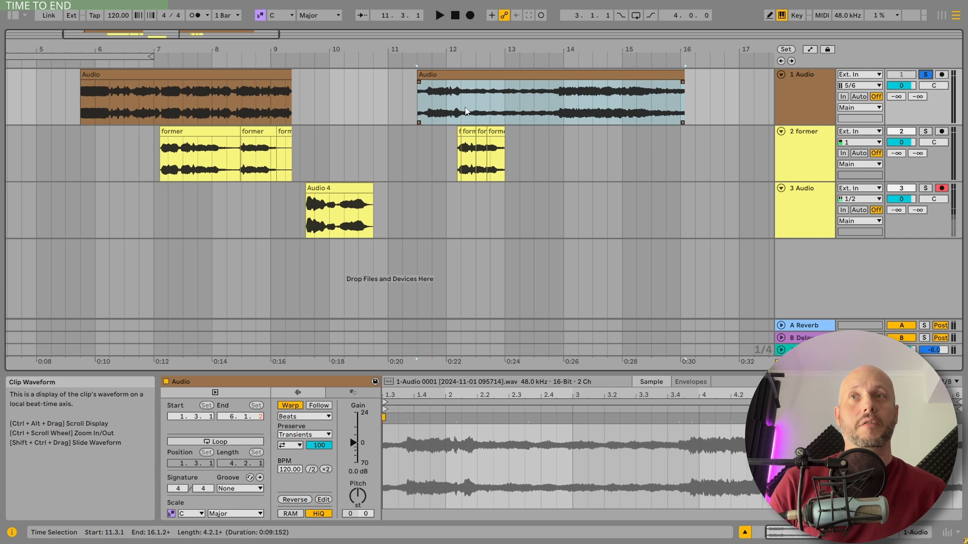
left_click(440, 101)
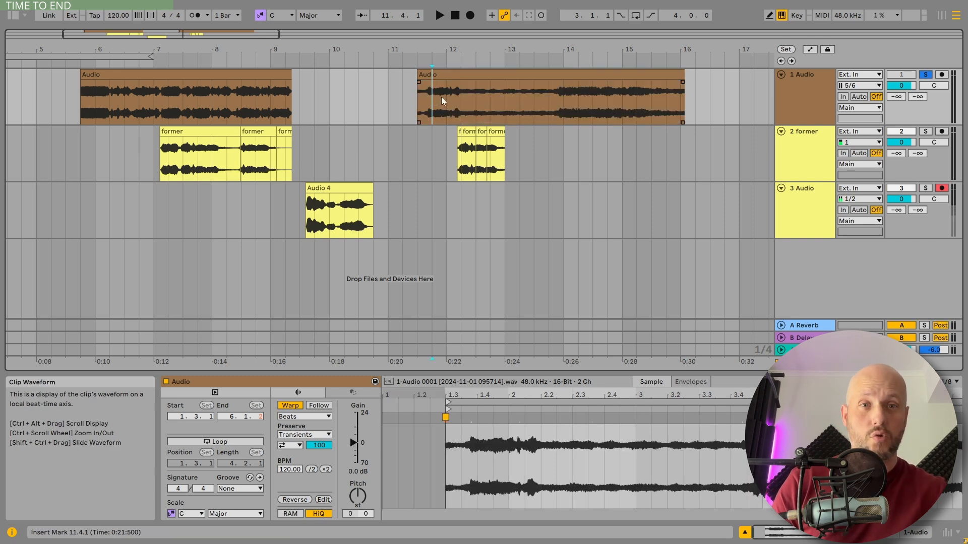
key("space")
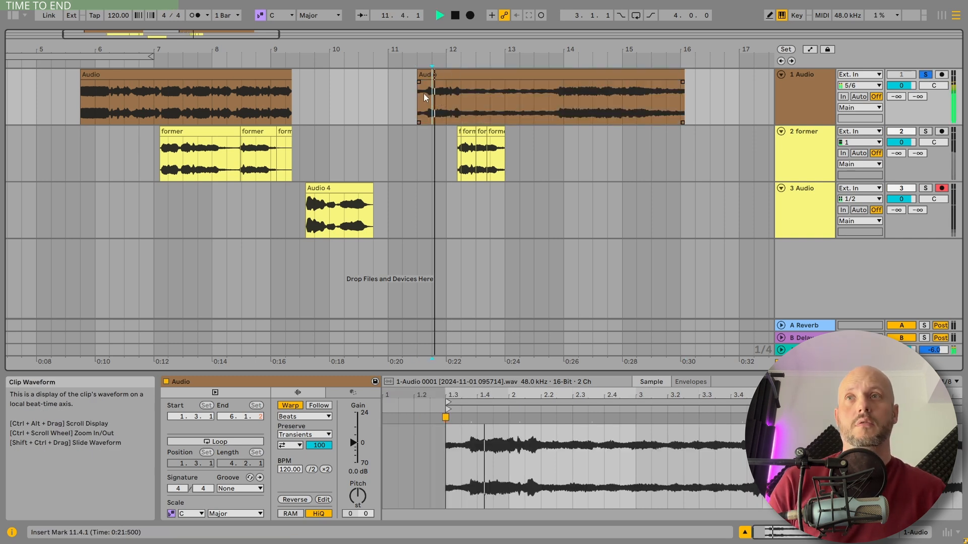
left_click(424, 94)
key("space")
key("space")
left_click_drag(433, 49, 463, 46)
key("space")
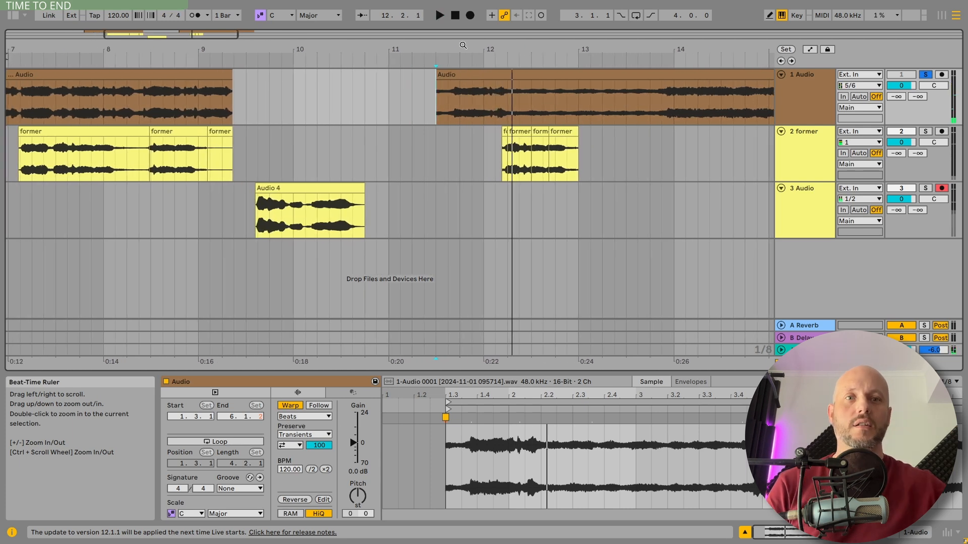
Step: Select the transposed former slice starting at about 8.2.4 to play it and check its warp mode
left_click(158, 133)
key("space")
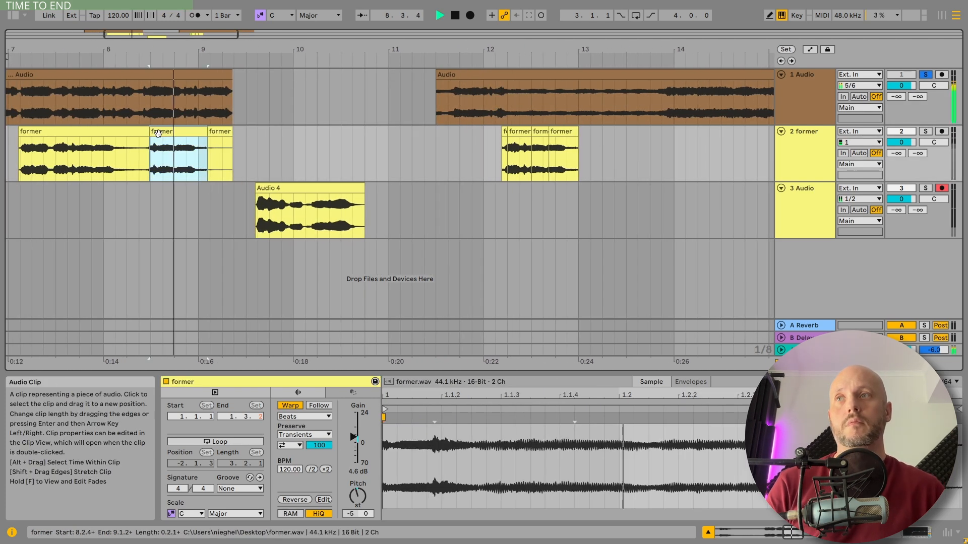
key("space")
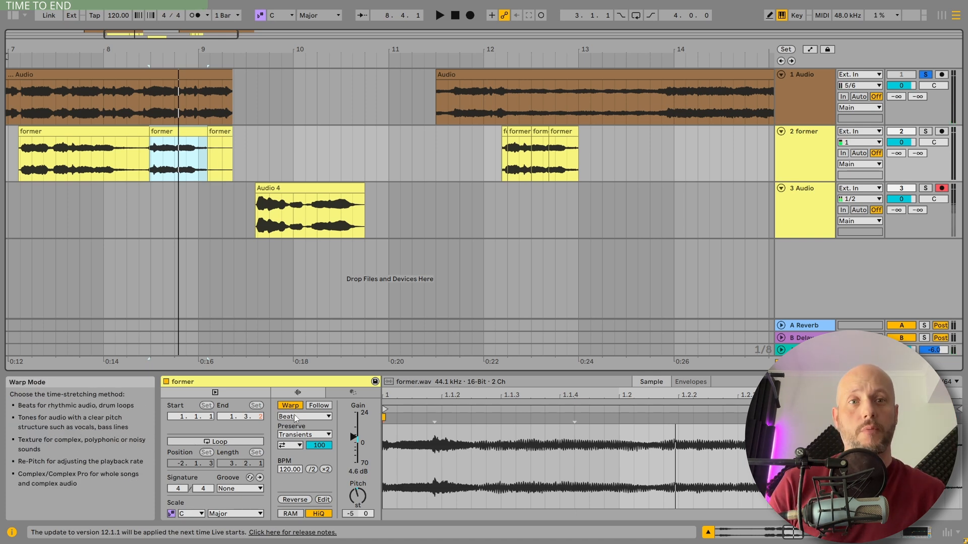
Step: Solo the former track and play the chopped phrase from its first slice at 12.1.4
left_click(520, 132)
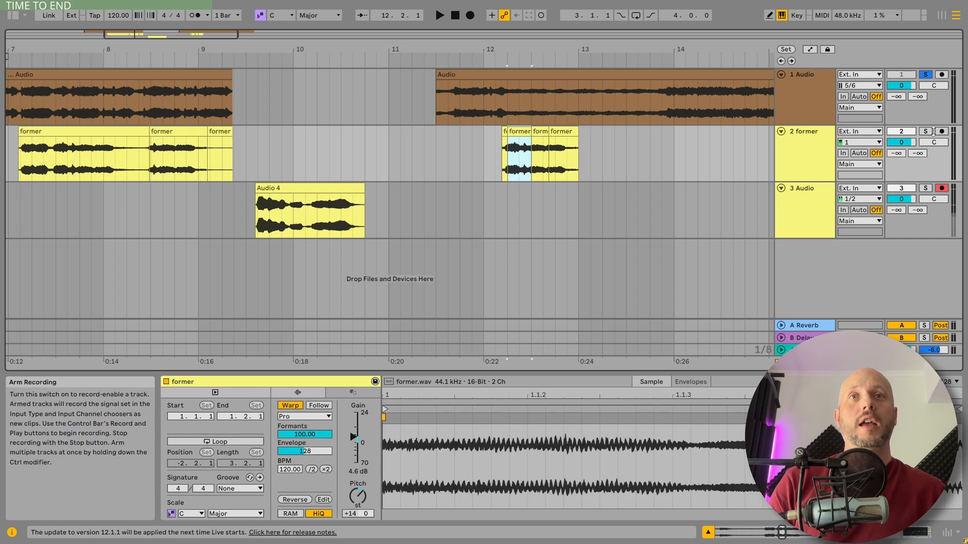
left_click(926, 132)
left_click(503, 132)
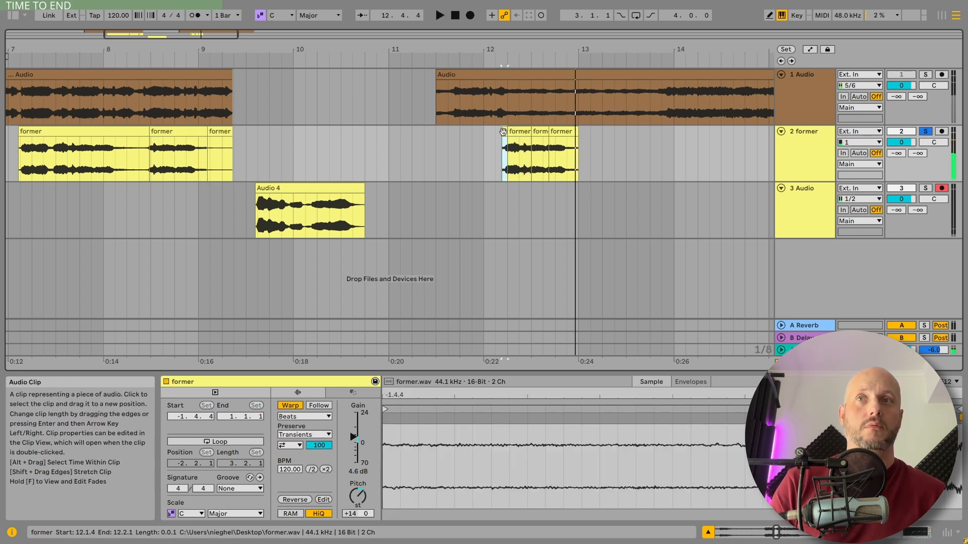
key("space")
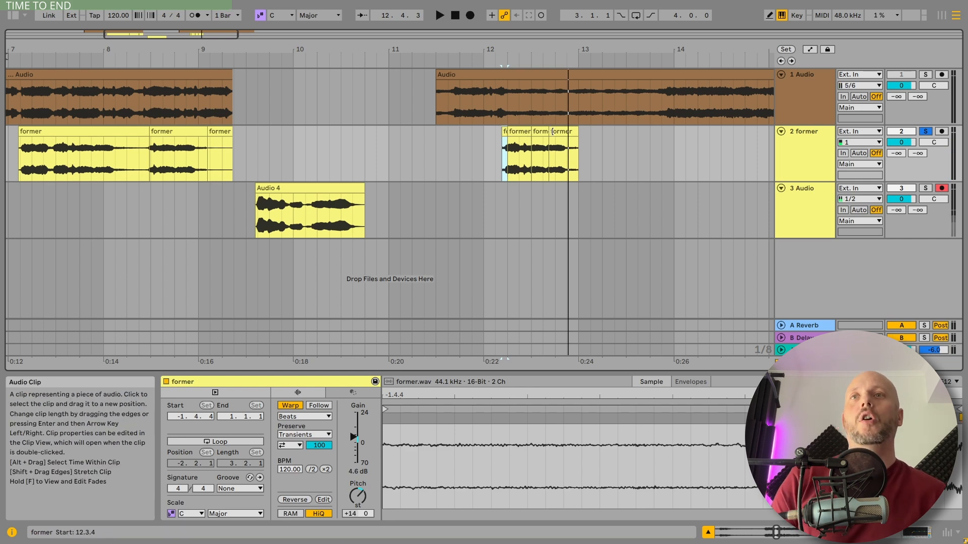
Step: Examine the warp mode and pitch settings of the chopped phrase's slices at 12.2.1, 12.3.1 and 12.3.4
left_click(519, 149)
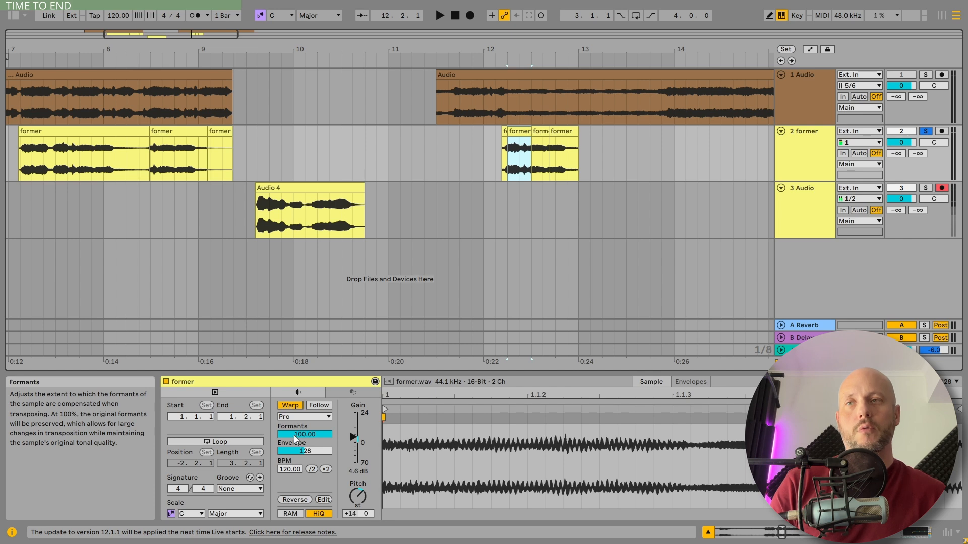
left_click(537, 134)
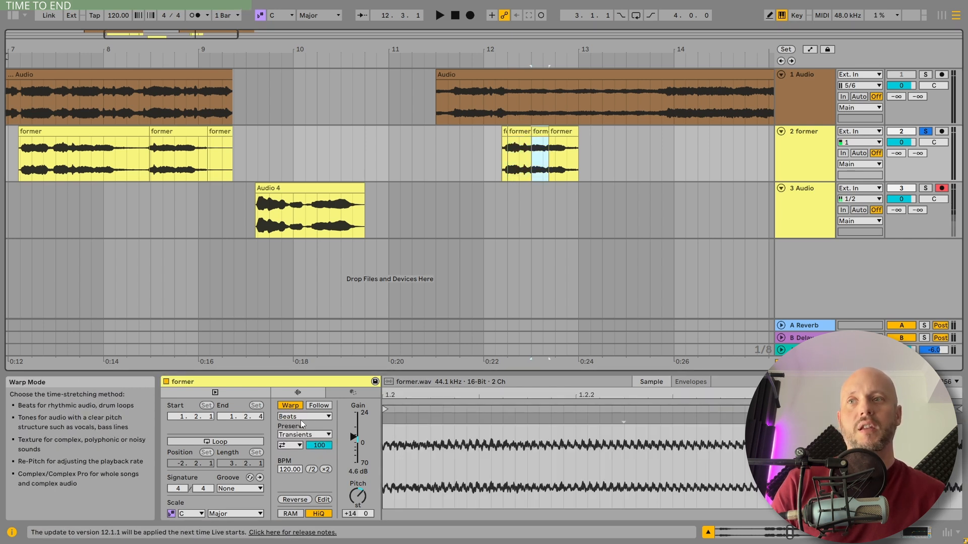
left_click(562, 133)
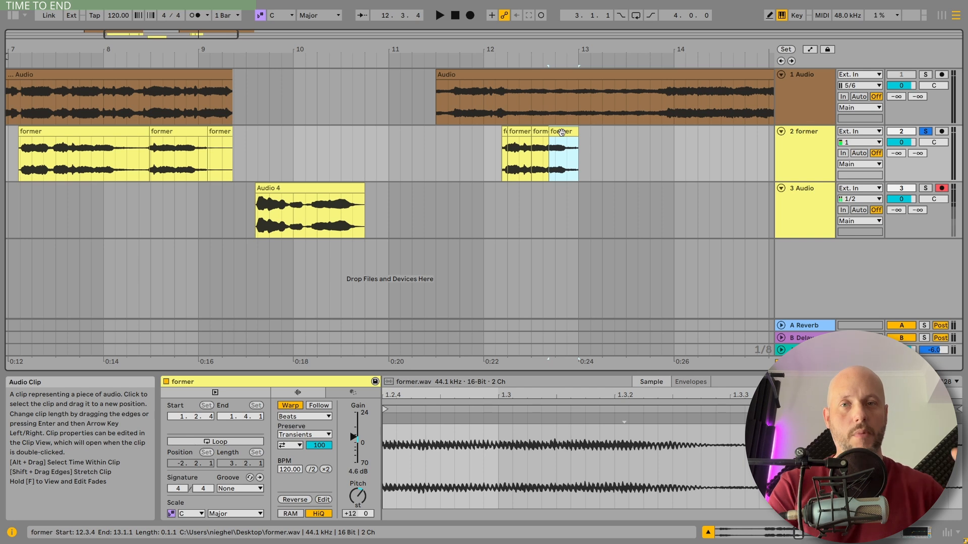
Step: Replay the chopped former phrase from its last slice and from its first slice
key("space")
key("space")
left_click(506, 132)
key("space")
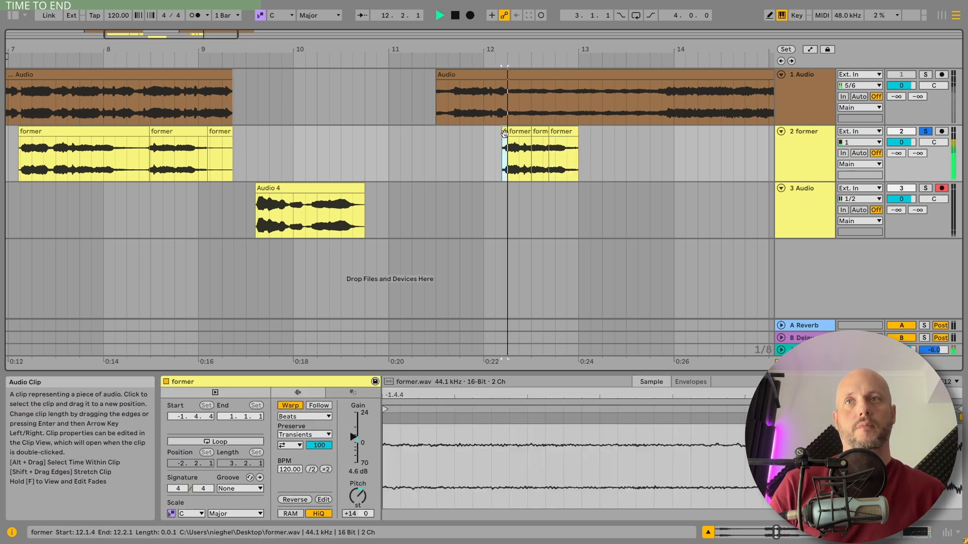
key("space")
Step: Solo the reference track to play the opening of its second clip, and switch the solo away from it
left_click(925, 75)
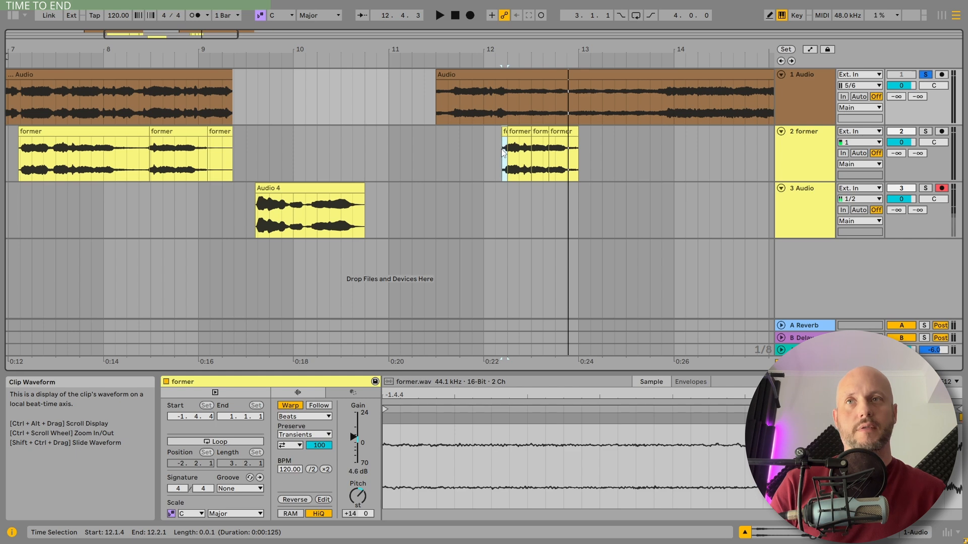
left_click(448, 114)
key("space")
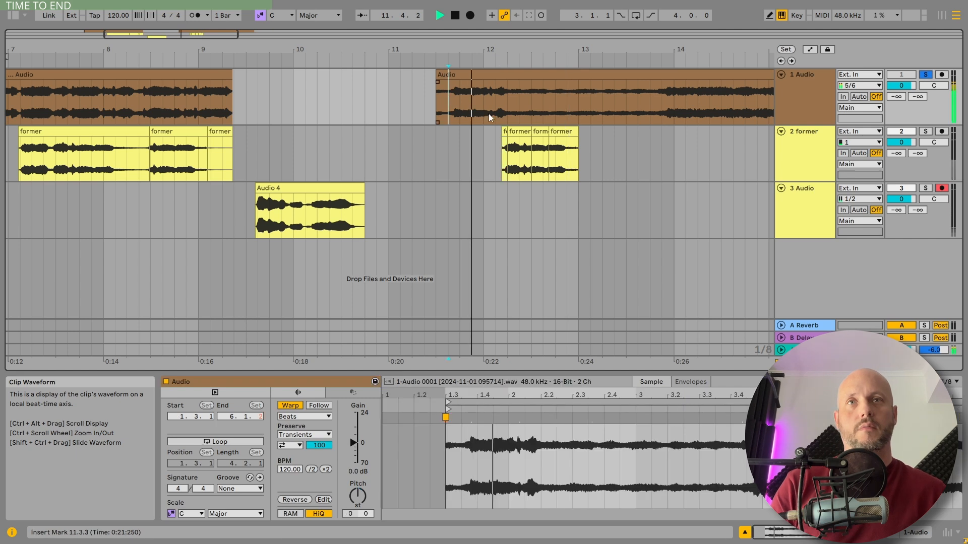
left_click(925, 132, "ctrl")
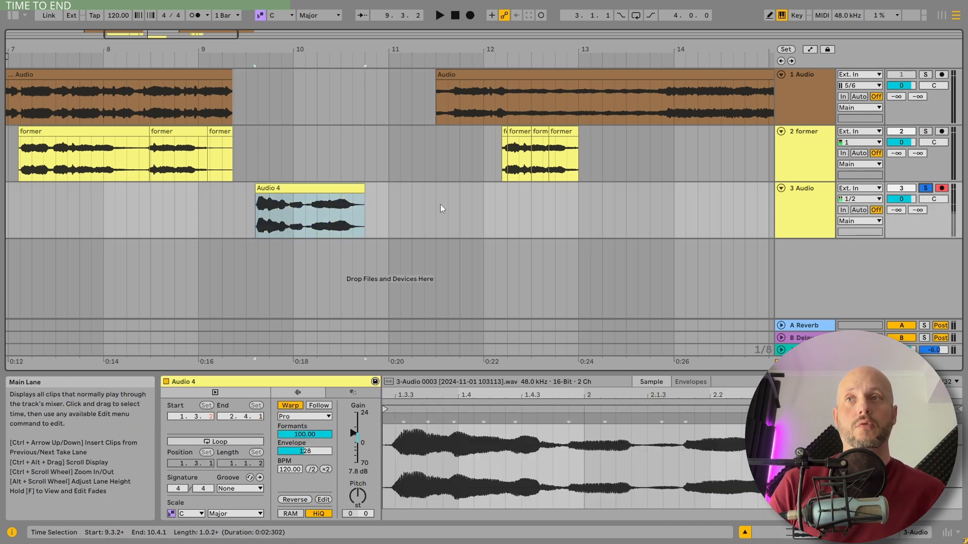
Step: Play the Audio 4 clip on the third track
left_click(311, 188)
key("space")
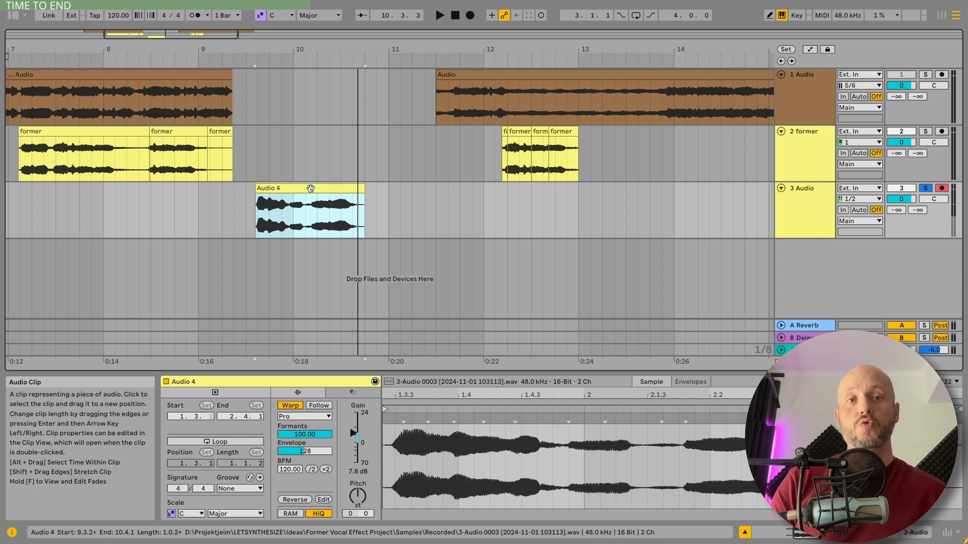
Step: Add Auto Shift to the Audio 4 track with root E, Minor scale and a smoothing time of 0 ms
key("ctrl+alt+b")
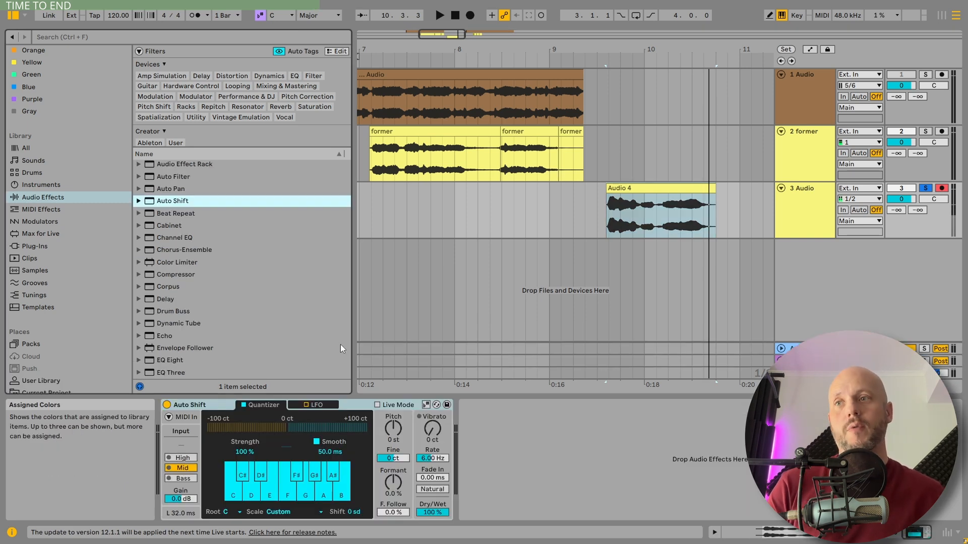
left_click(234, 512)
left_click(227, 435)
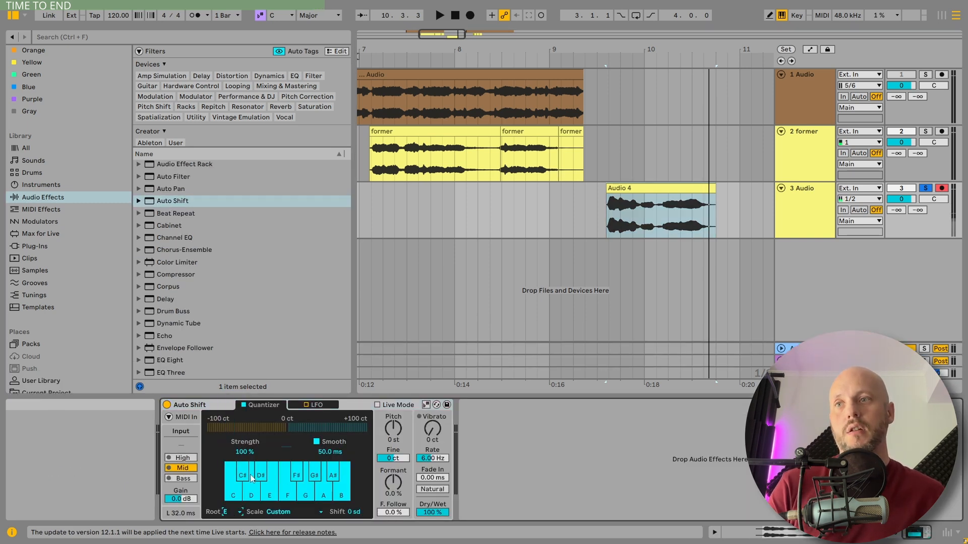
left_click(282, 512)
left_click(282, 184)
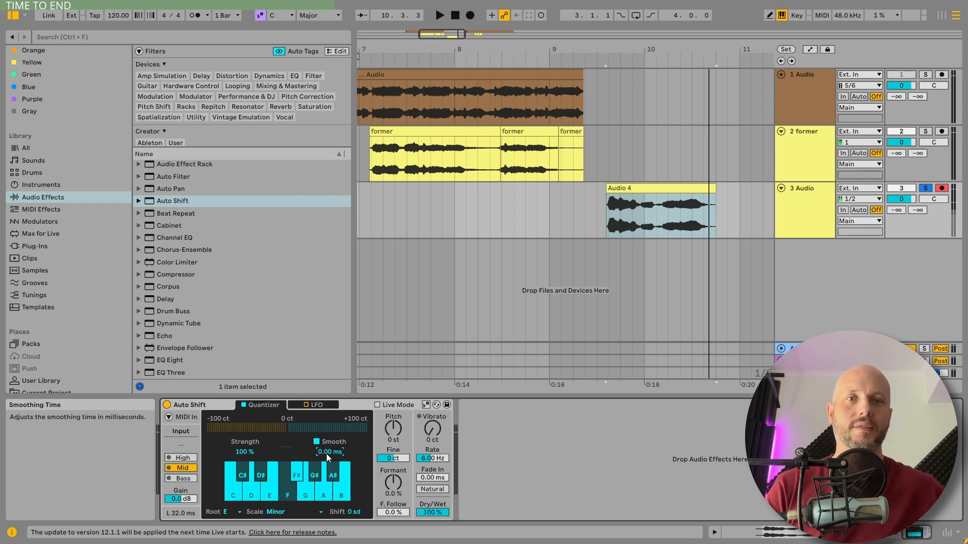
Step: Play Audio 4 with Auto Shift bypassed for comparison, and switch the effect back on
key("space")
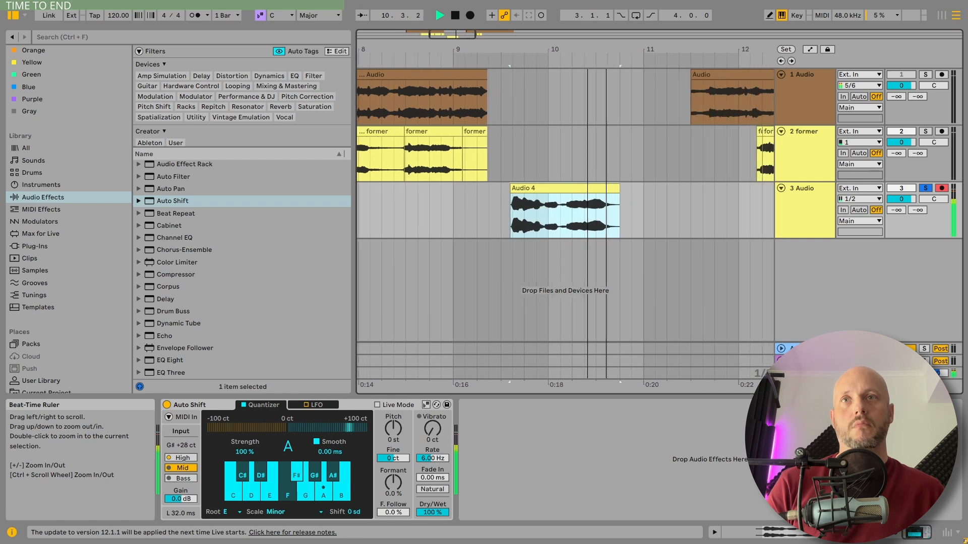
left_click(167, 406)
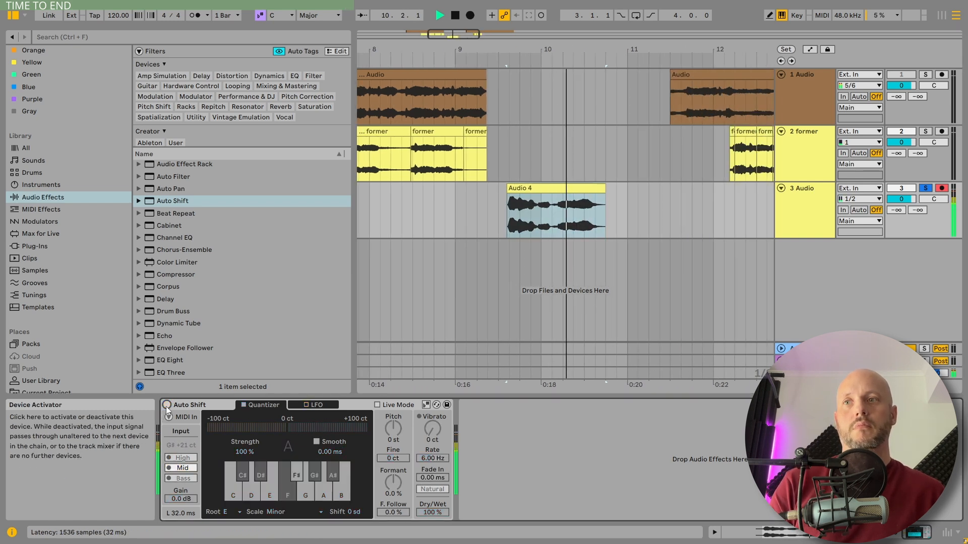
key("space")
left_click(167, 406)
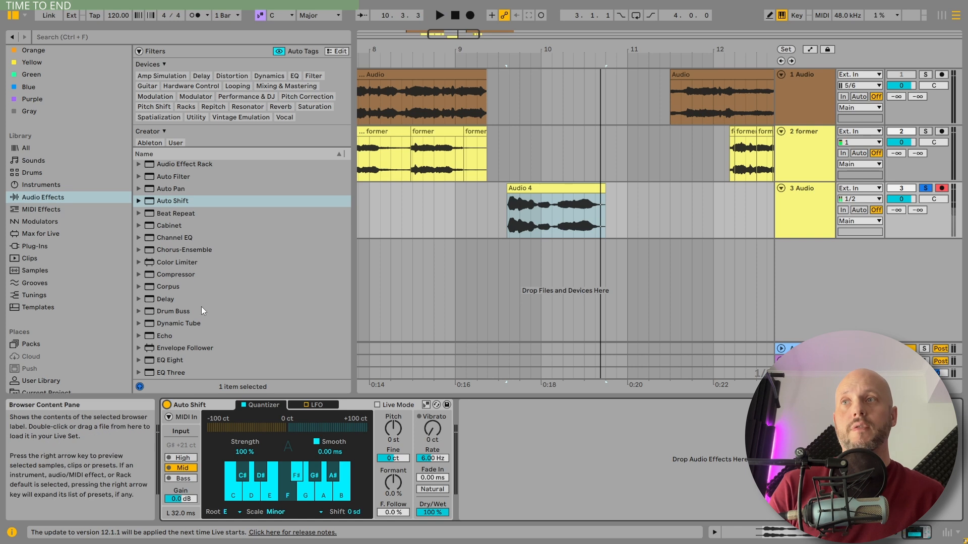
Step: Insert a Compressor before Auto Shift with ratio inf:1, threshold -27.8 dB and output gain 15.8 dB
left_click_drag(191, 275, 211, 479)
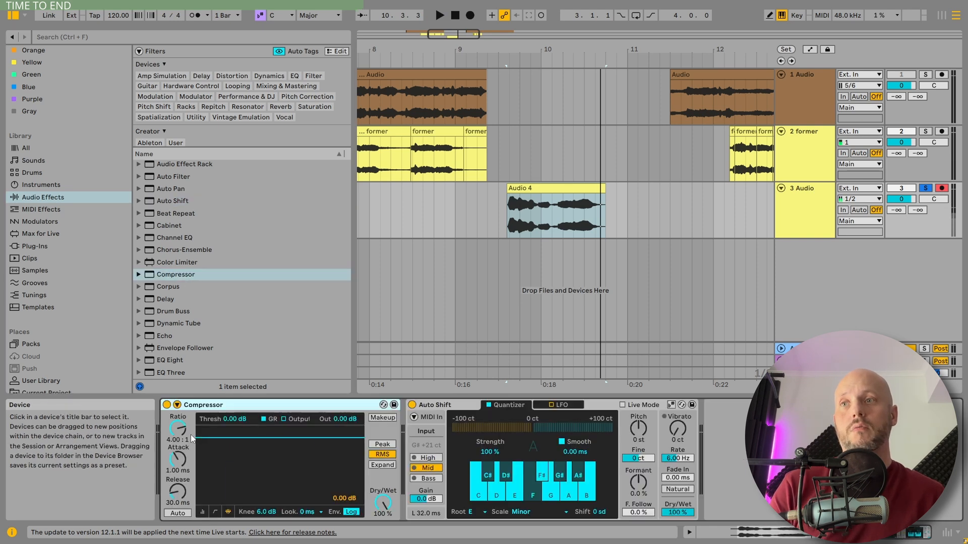
key("space")
left_click_drag(177, 429, 178, 373)
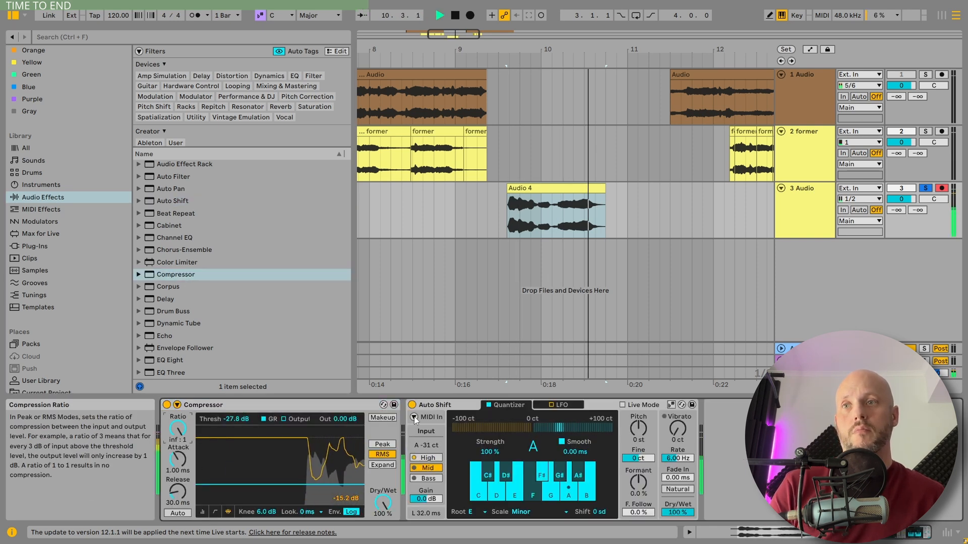
left_click_drag(346, 419, 346, 380)
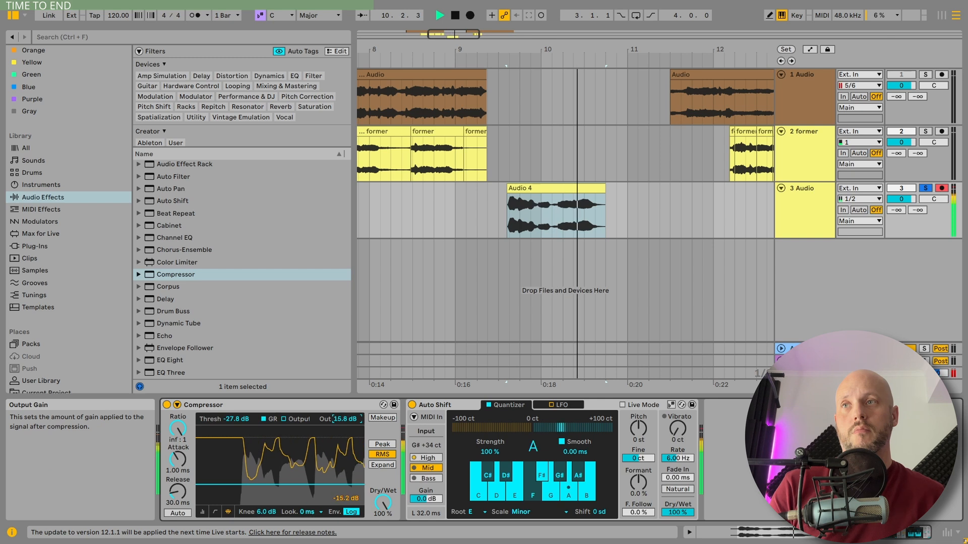
key("space")
Step: Insert a Limiter between the Compressor and Auto Shift
scroll(212, 283, "down", 3)
scroll(213, 282, "down", 5)
left_click_drag(167, 249, 457, 406)
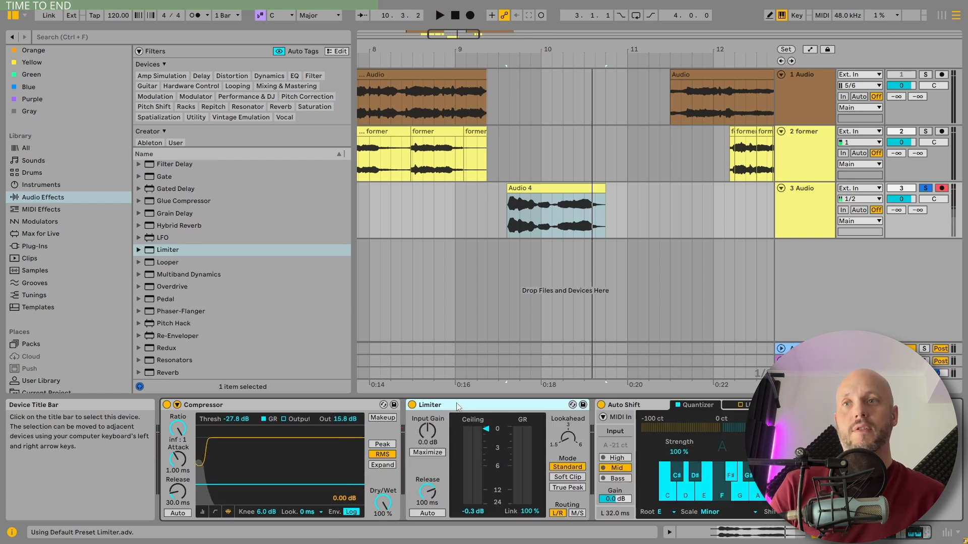
Step: Set the Compressor's threshold to -30.3 dB and output gain to 18 dB while Audio 4 plays
key("space")
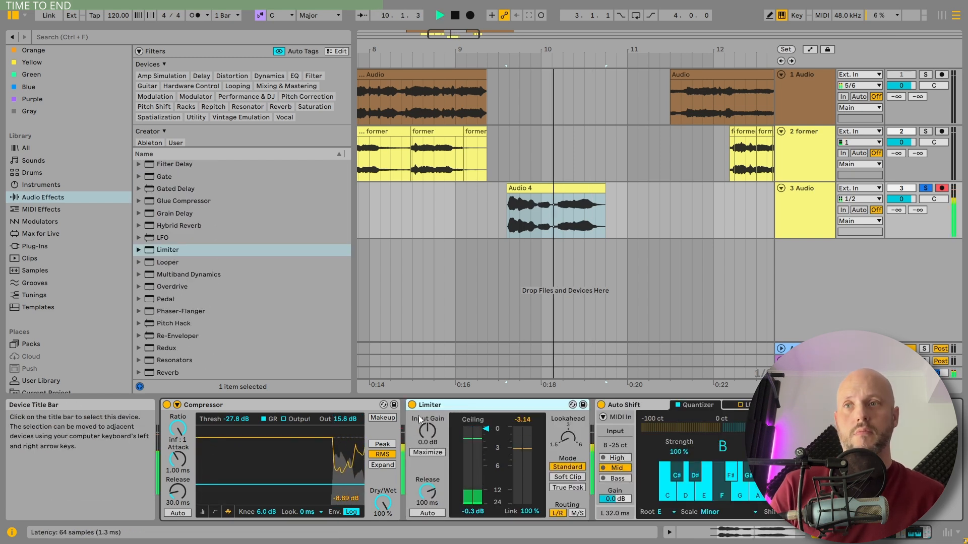
left_click_drag(324, 485, 324, 487)
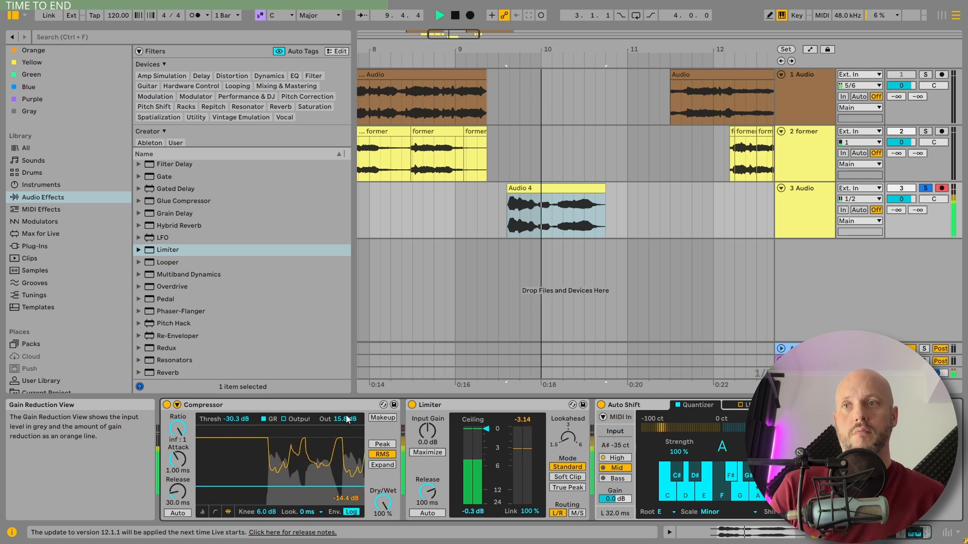
left_click_drag(346, 420, 346, 409)
key("space")
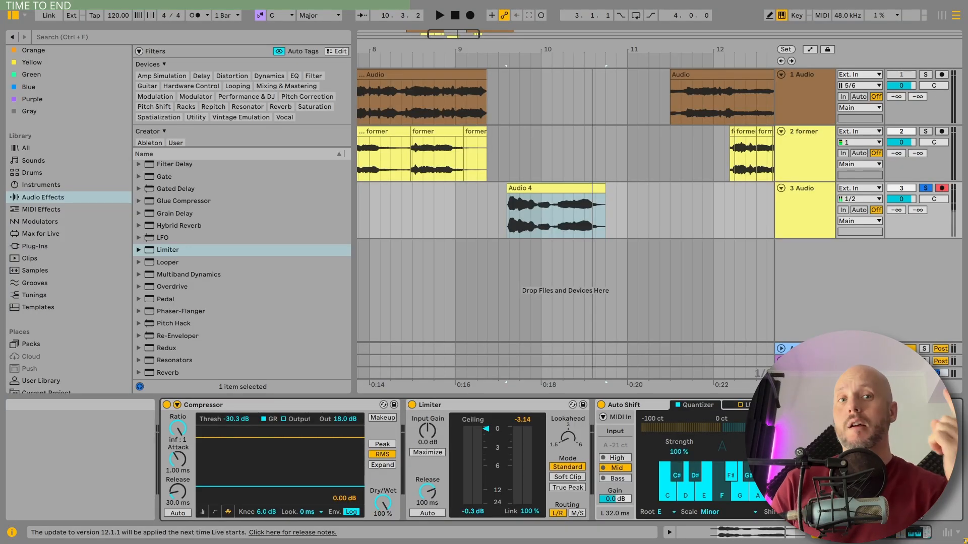
Step: Search the plug-ins for "vocal" and add VocalSynth 2 to the Audio 4 track after Auto Shift
left_click(35, 246)
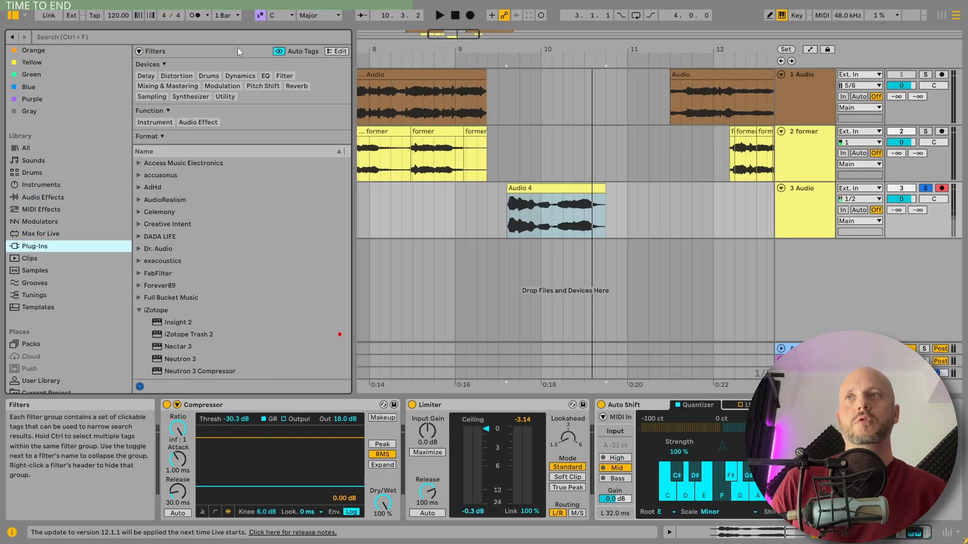
left_click(215, 38)
type("vocal")
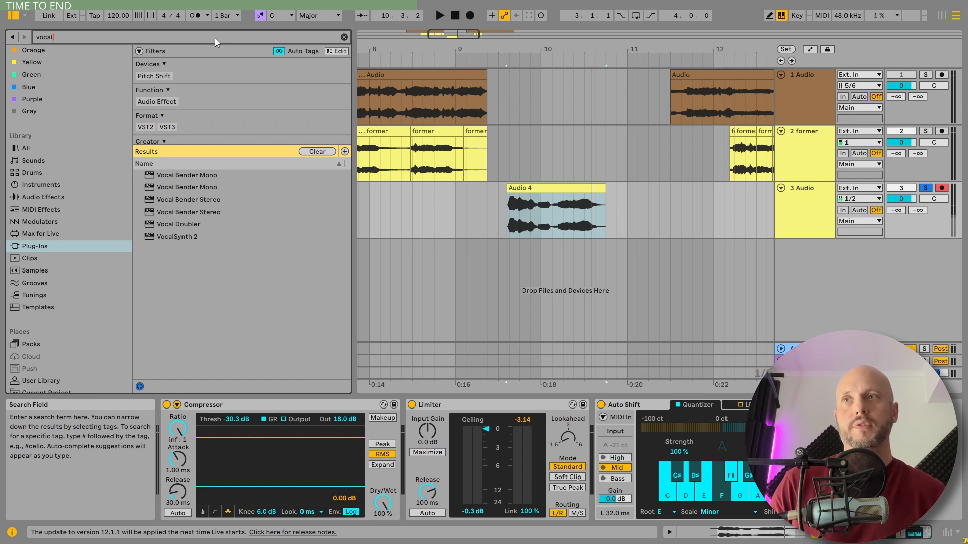
left_click(176, 237)
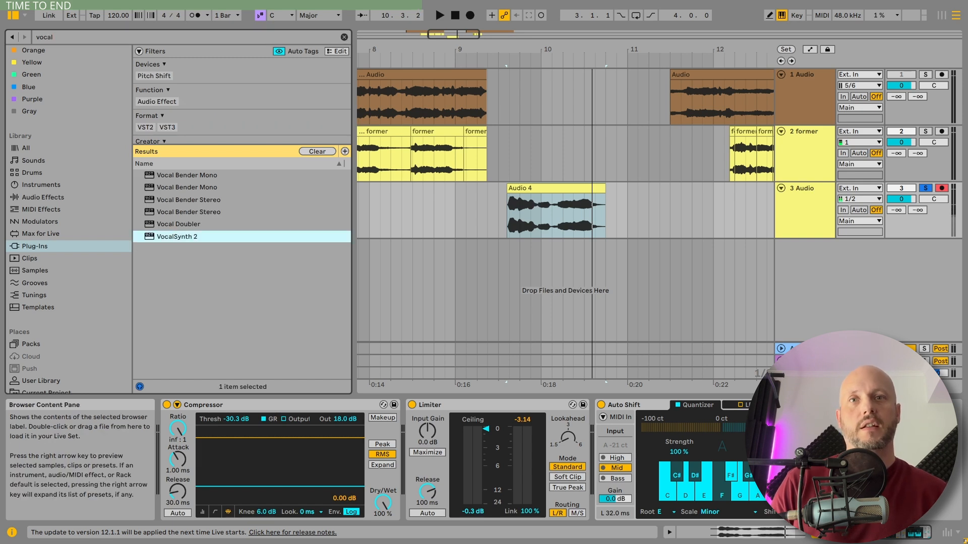
left_click_drag(716, 418, 714, 416)
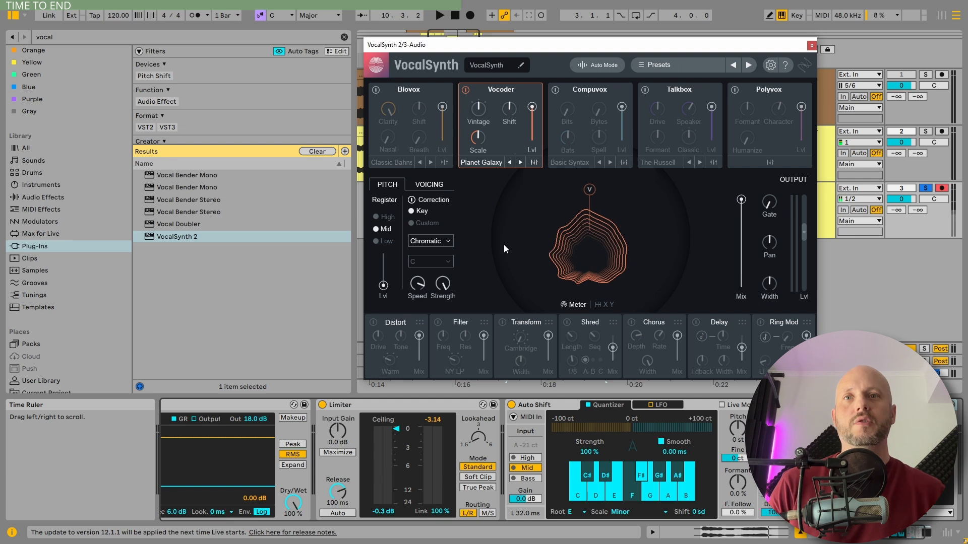
left_click(707, 406)
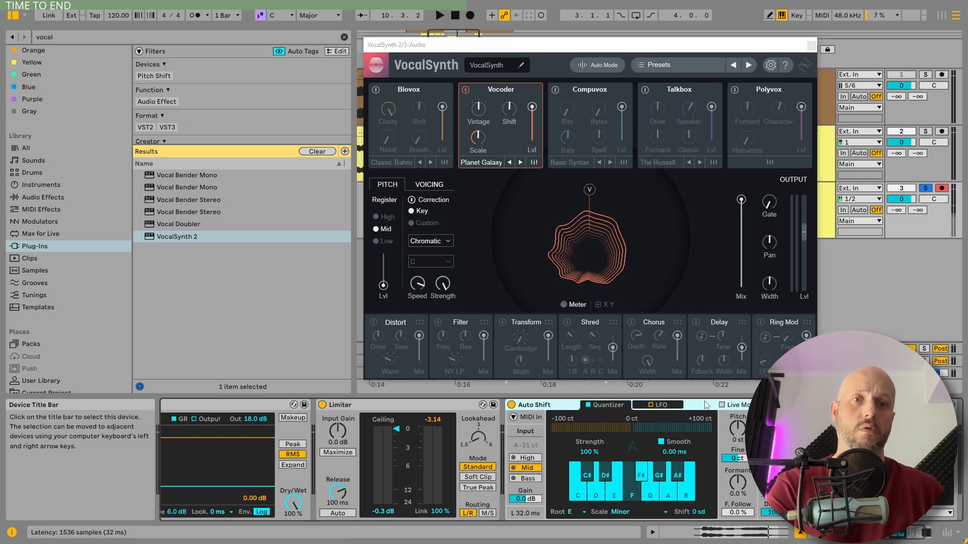
Step: Turn off VocalSynth's Vocoder, enable Biovox, and play the Audio 4 clip with the browser hidden
left_click(465, 90)
left_click(395, 93)
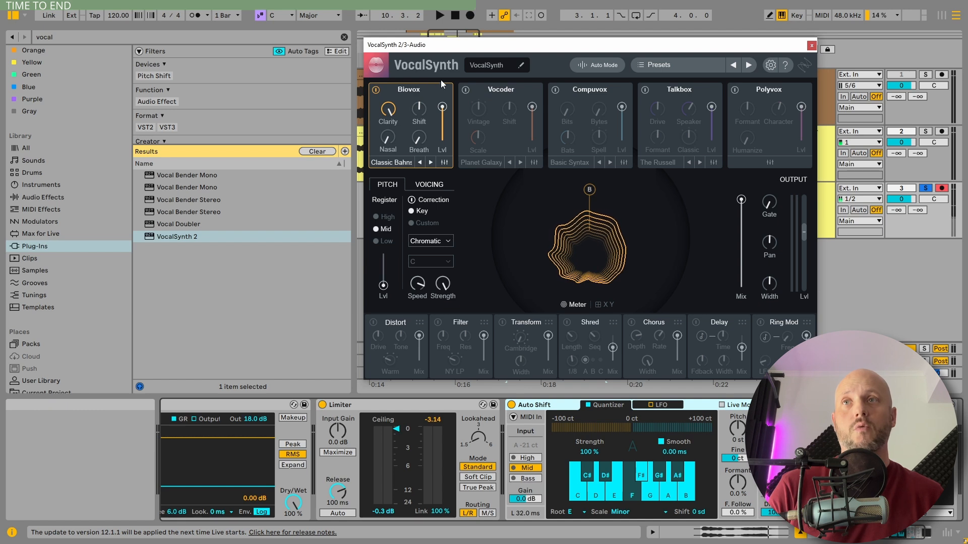
key("ctrl+alt+b")
left_click(179, 189)
key("space")
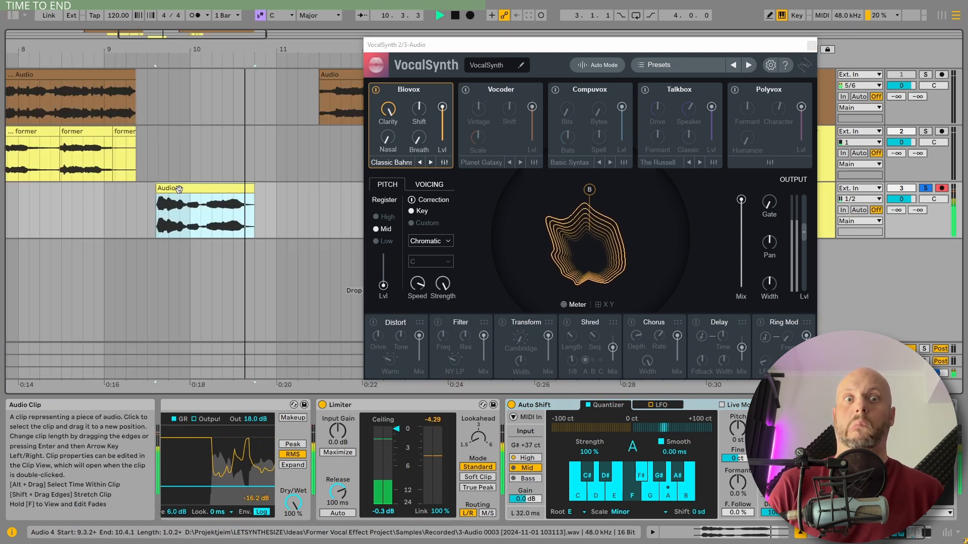
key("space")
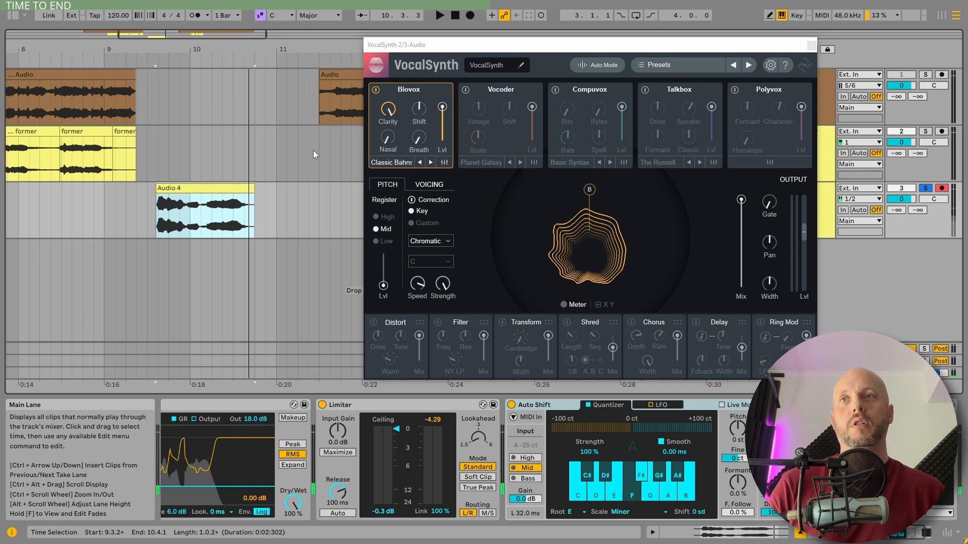
Step: Raise Biovox's Breath amount to 37 while Audio 4 plays
left_click_drag(421, 137, 420, 126)
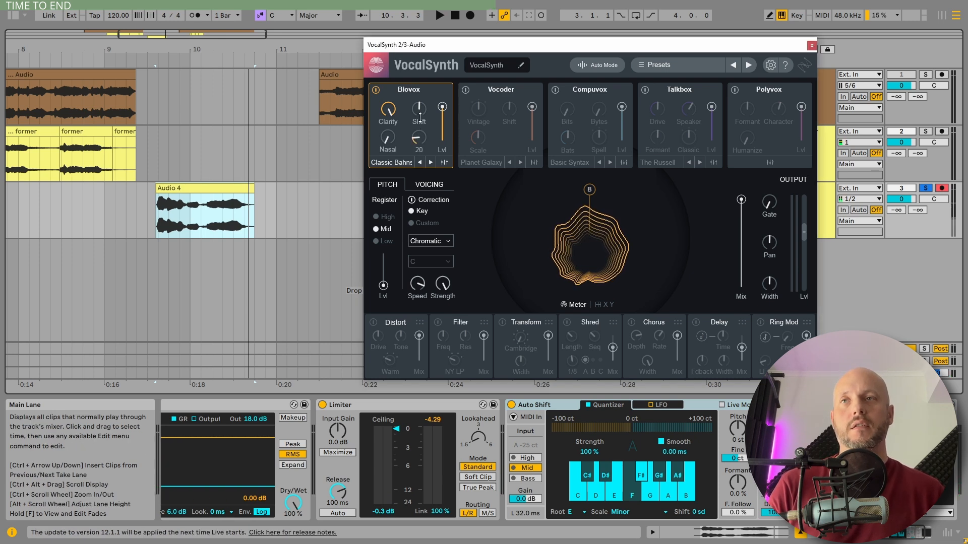
key("space")
left_click_drag(419, 138, 422, 97)
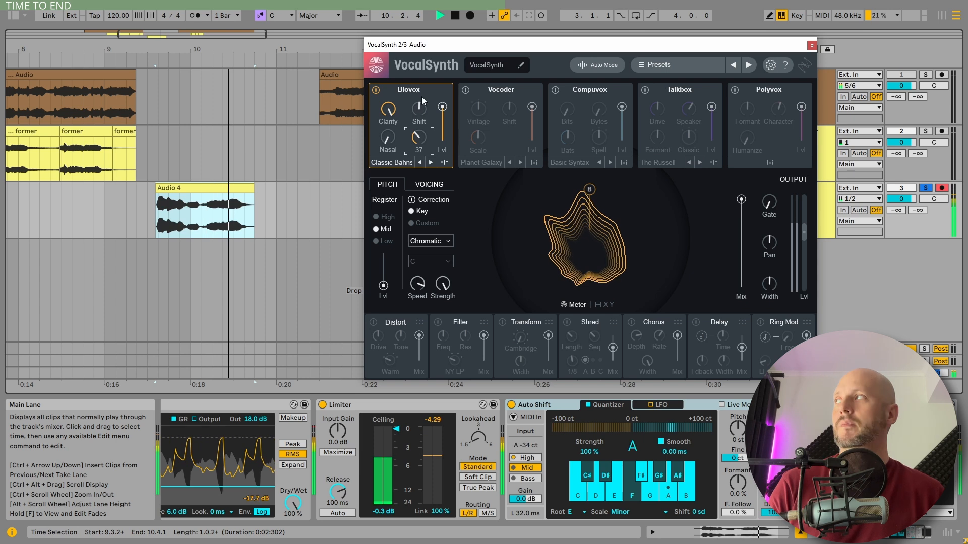
key("space")
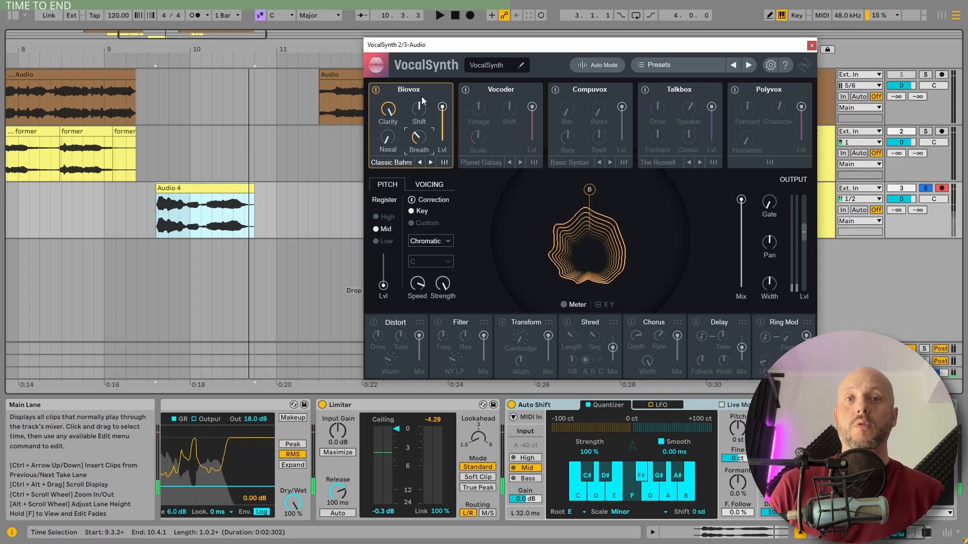
Step: Solo the former track to play its first clip for comparison, and return to the Audio 4 clip
left_click(55, 151)
key("space")
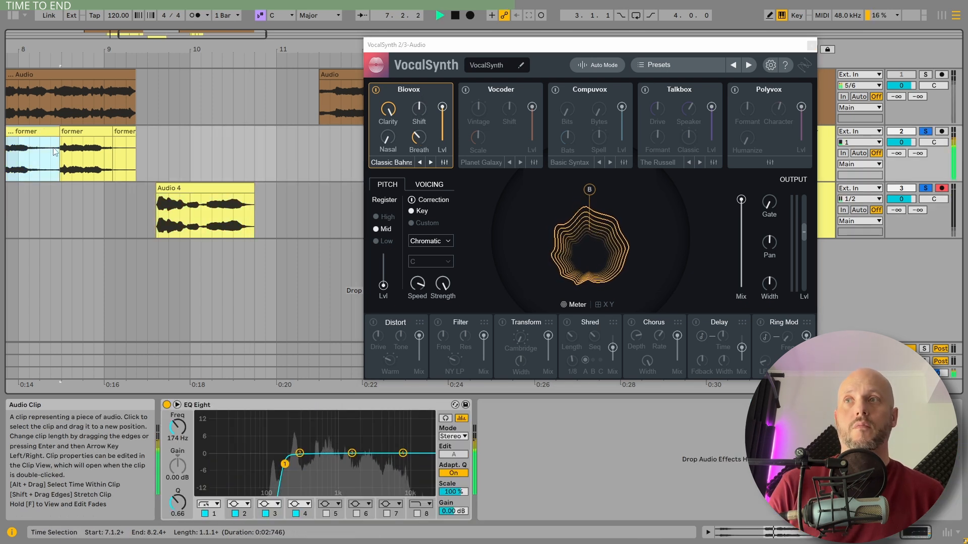
left_click(202, 211)
key("space")
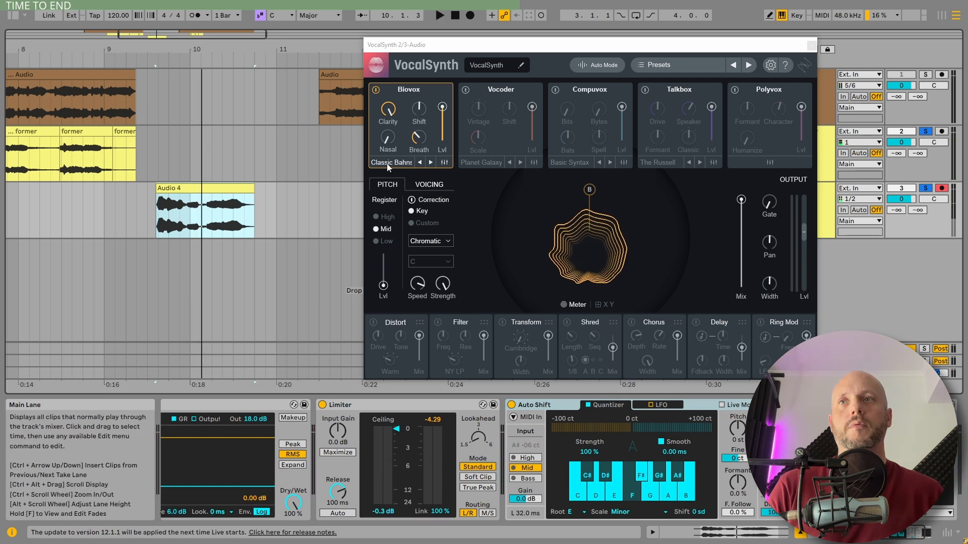
Step: Open Biovox's detailed synth settings and load the Init preset
left_click(391, 164)
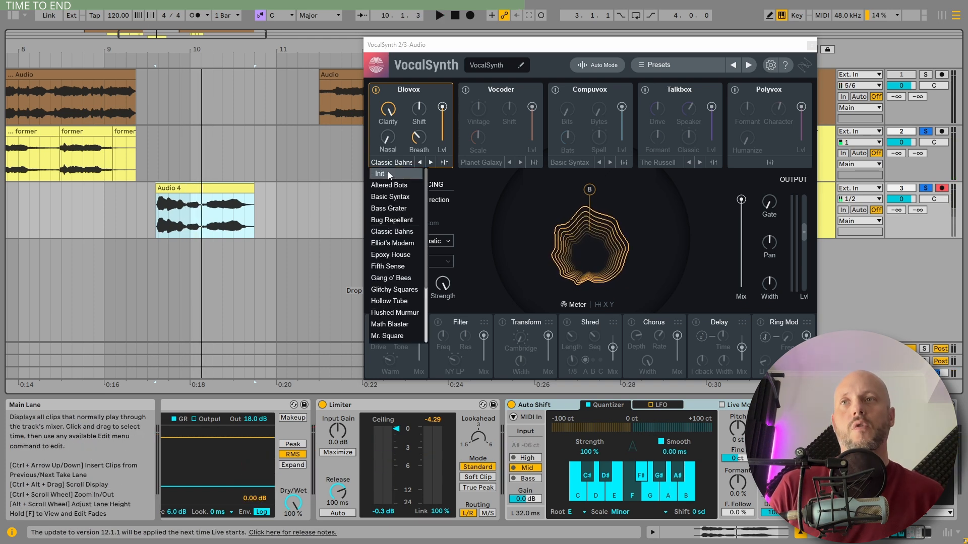
left_click(431, 170)
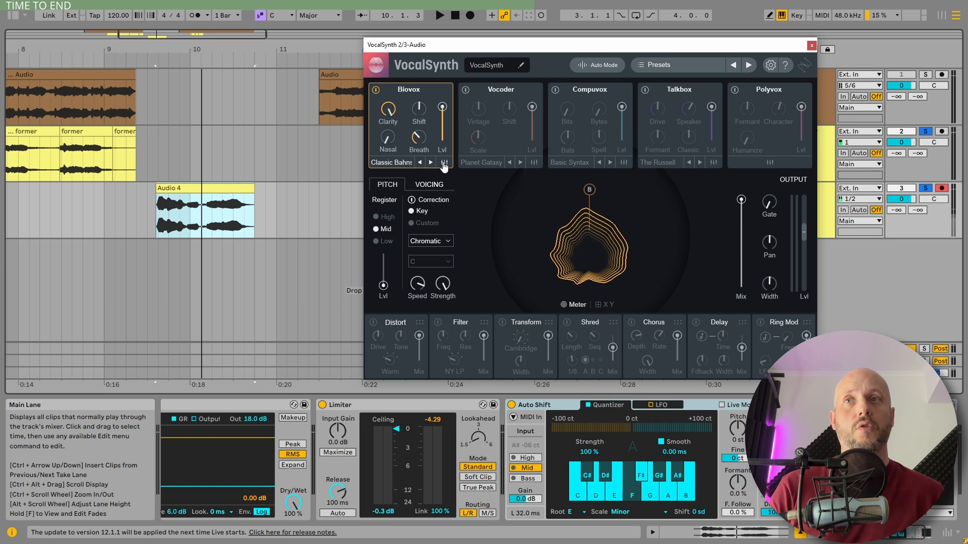
left_click(444, 163)
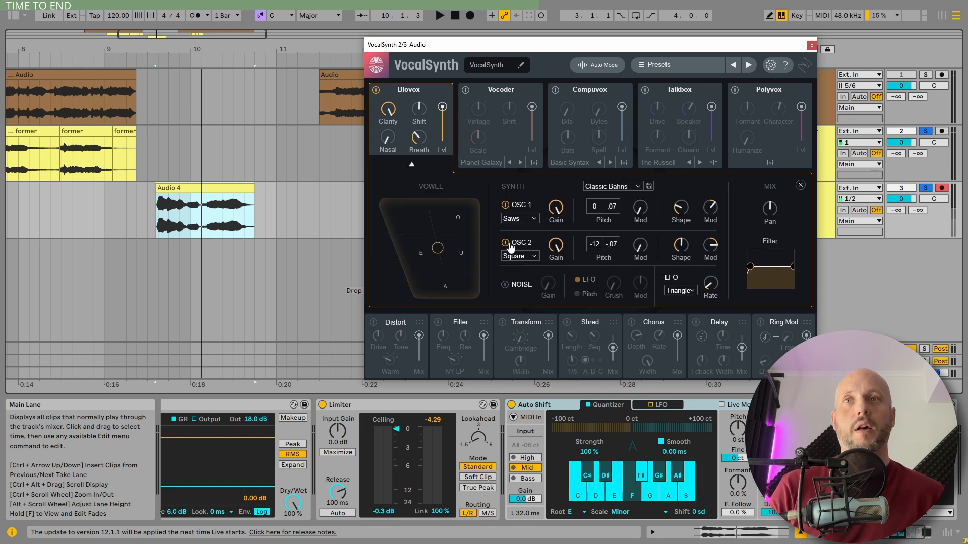
left_click(620, 187)
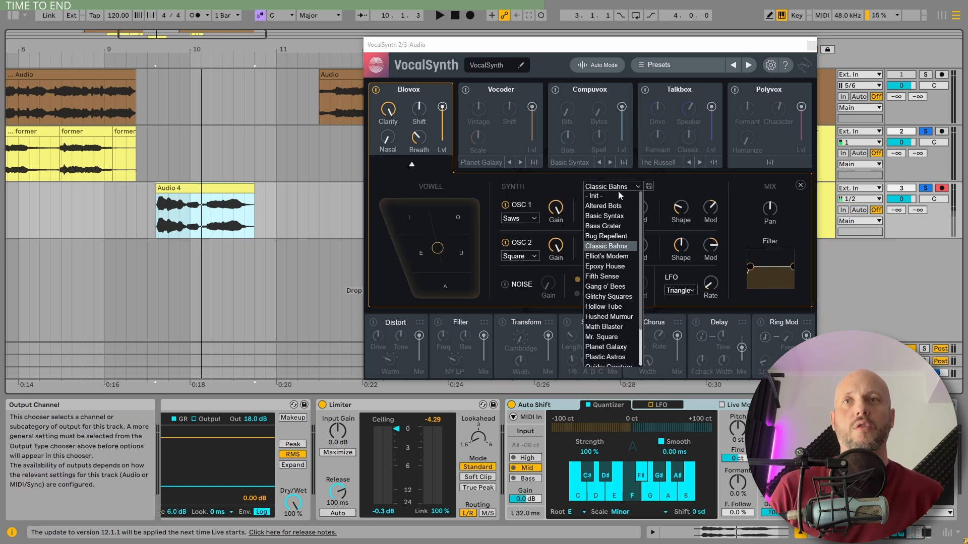
left_click(600, 196)
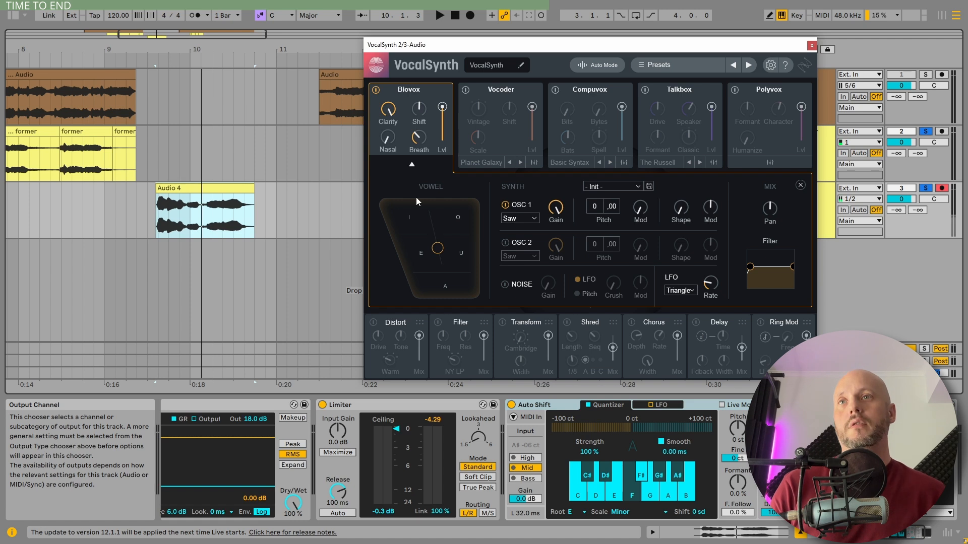
Step: Raise Biovox's Breath amount above 40 and lower its Shift to about -47 while auditioning the Audio 4 clip
key("space")
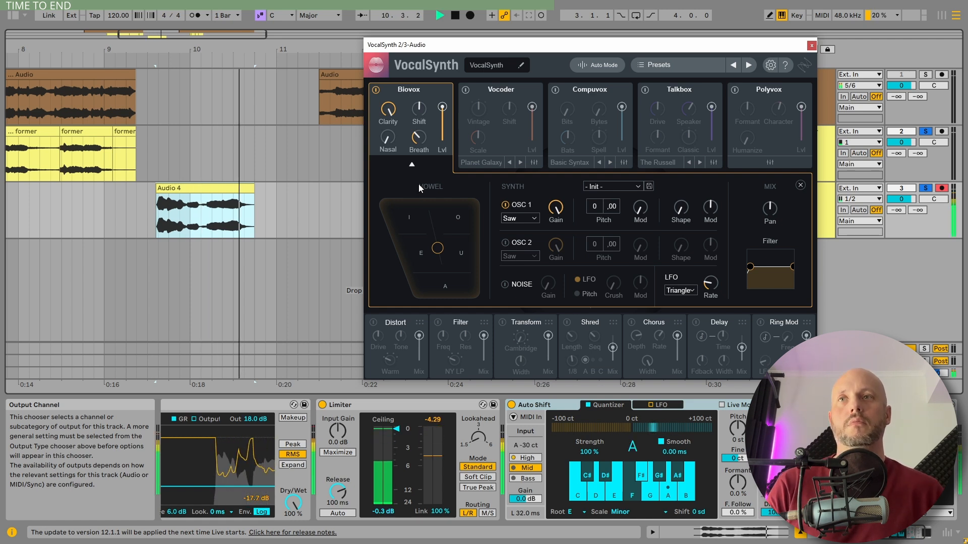
key("space")
mouse_move(425, 138)
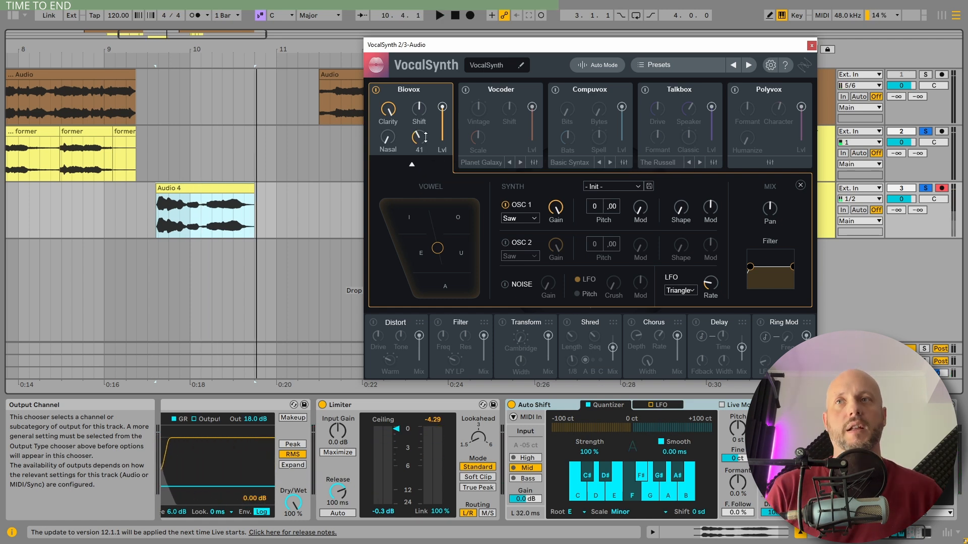
key("space")
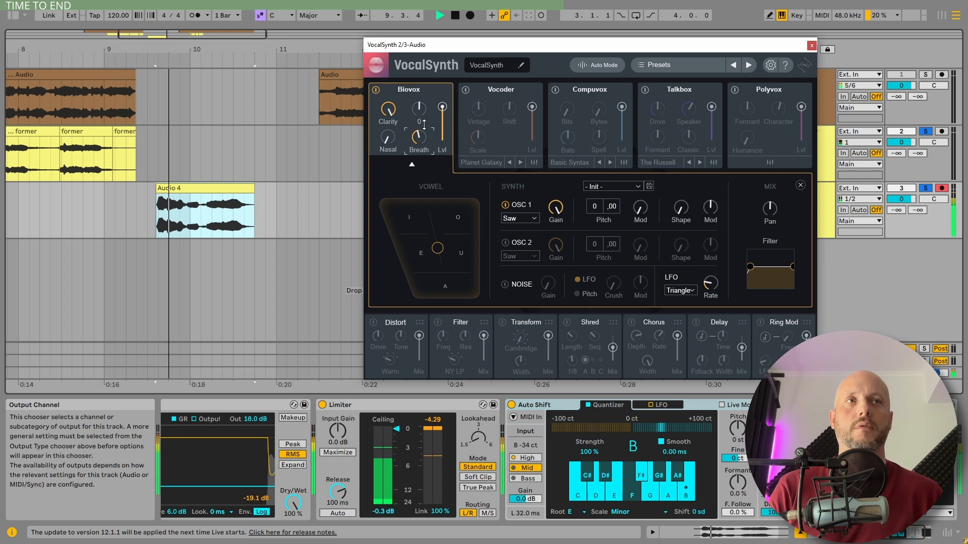
mouse_move(421, 107)
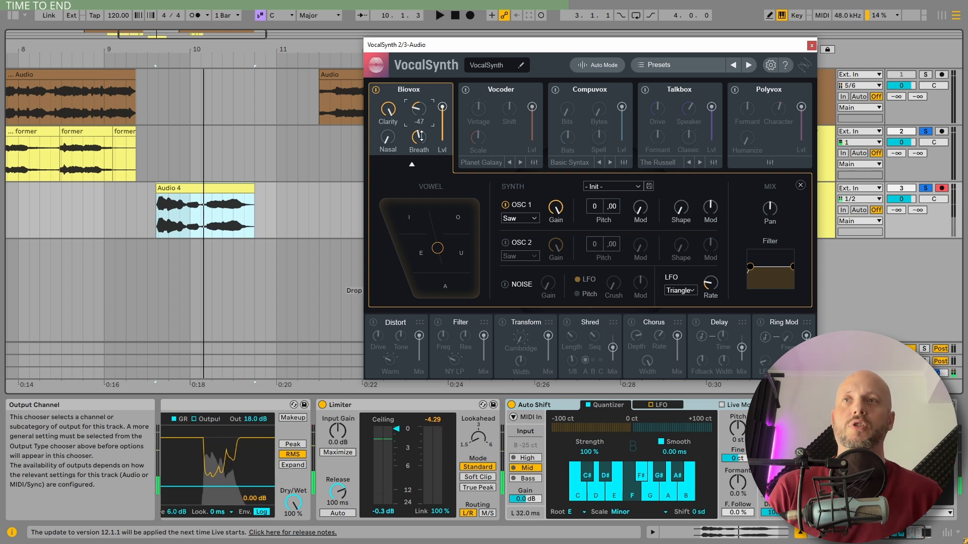
left_click_drag(421, 136, 422, 141)
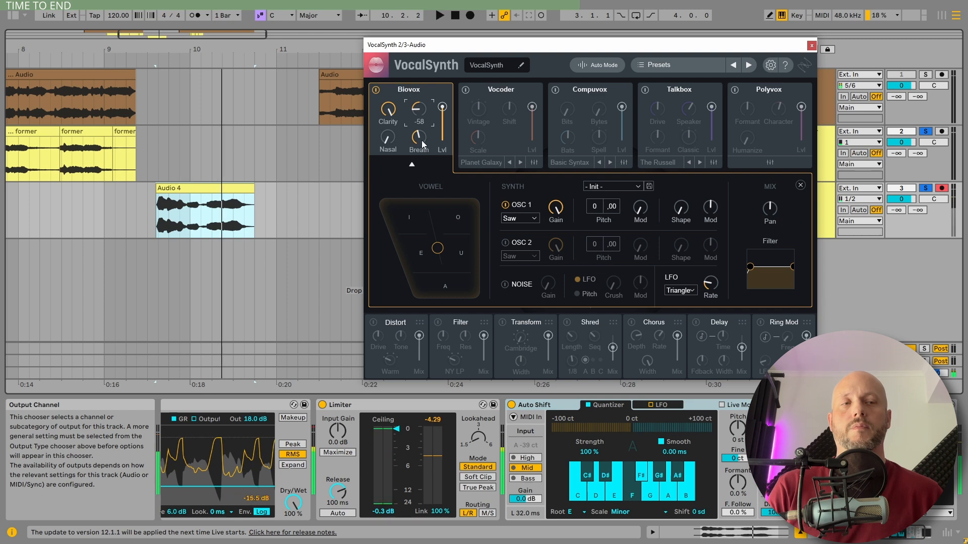
Step: Try Auto Shift's Formant at -30 % while Audio 4 plays, and reset it to 0 %
left_click(741, 482)
key("space")
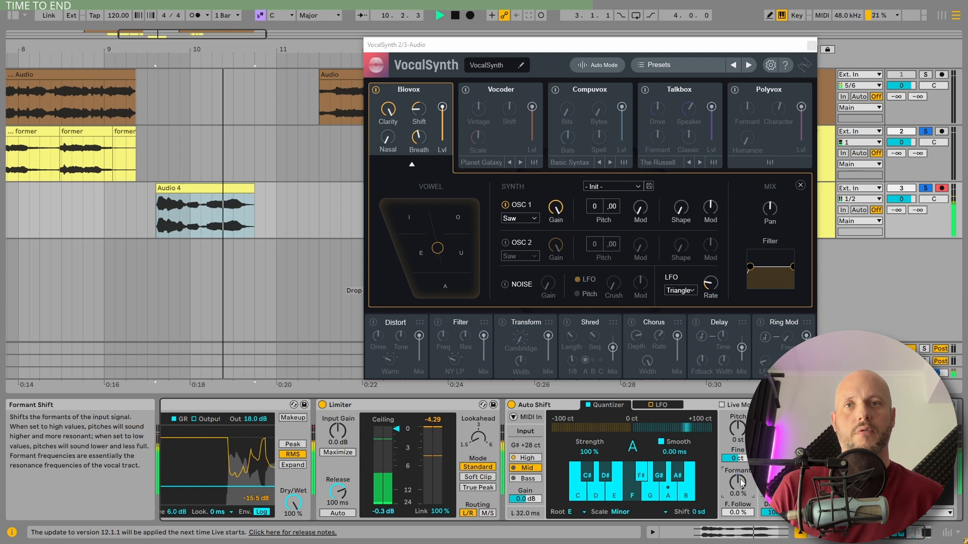
key("space")
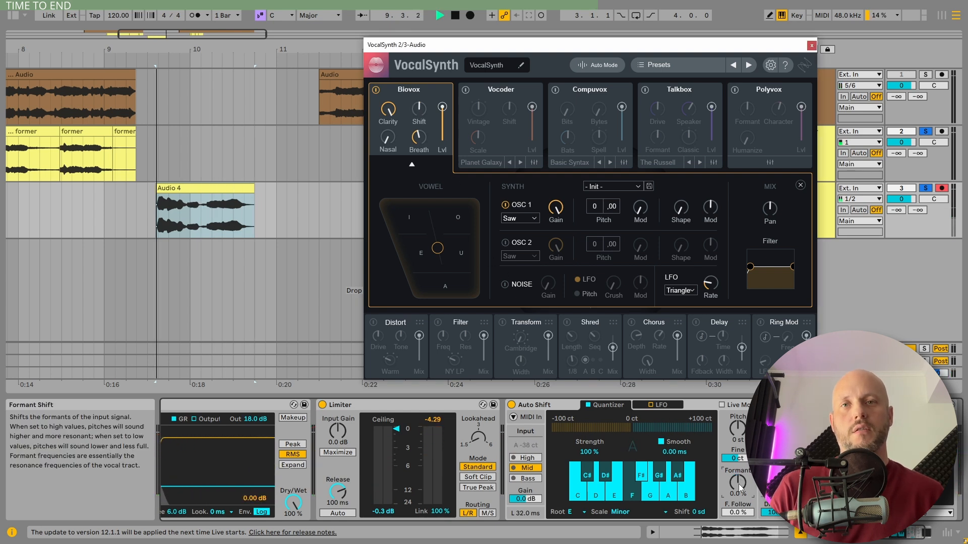
left_click(739, 487)
left_click_drag(739, 488, 739, 491)
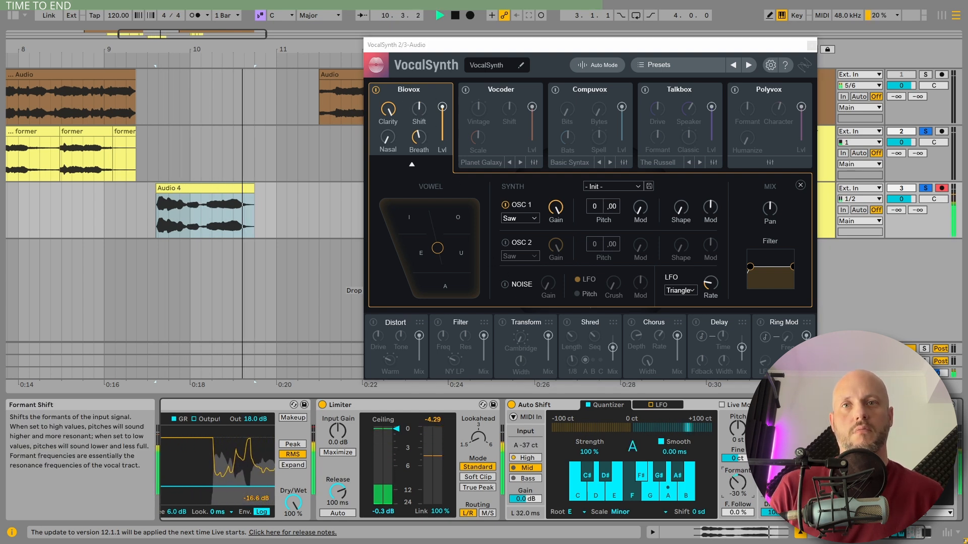
double_click(739, 487)
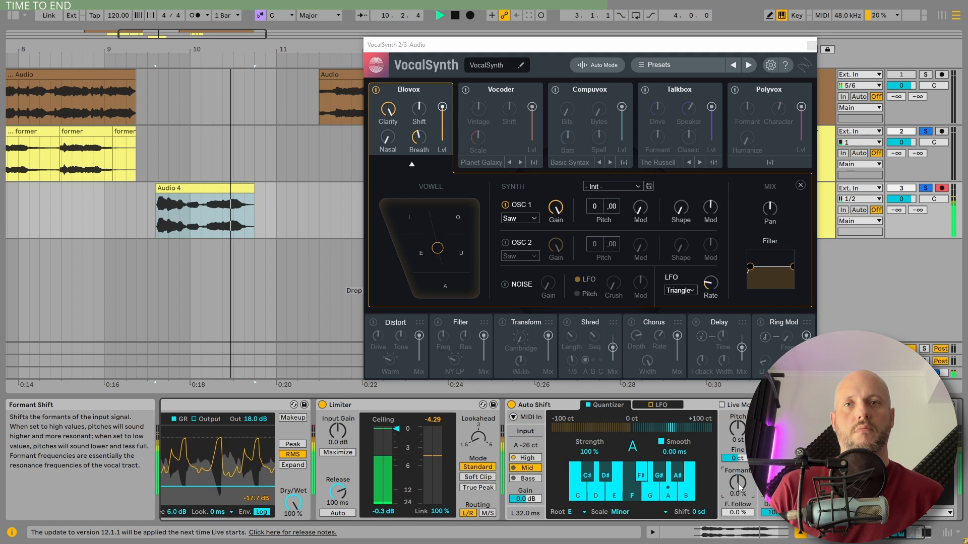
Step: Lower Biovox's Shift to -54 while Audio 4 plays, and close its detailed synth settings
left_click_drag(419, 112, 423, 145)
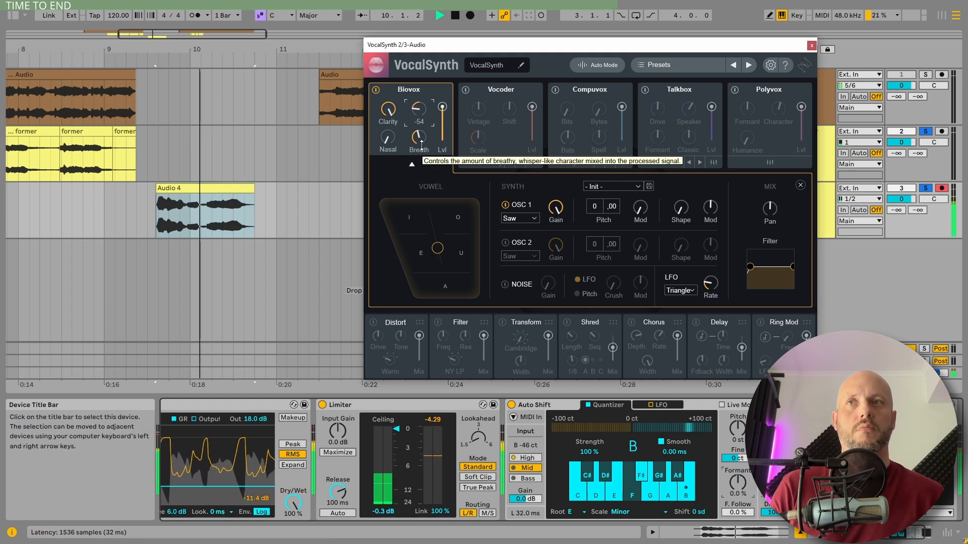
key("space")
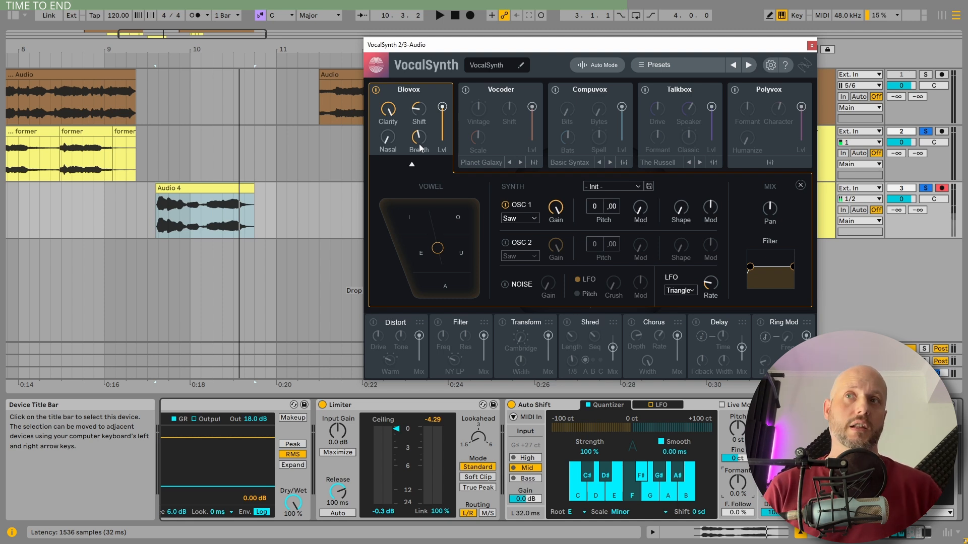
left_click(412, 164)
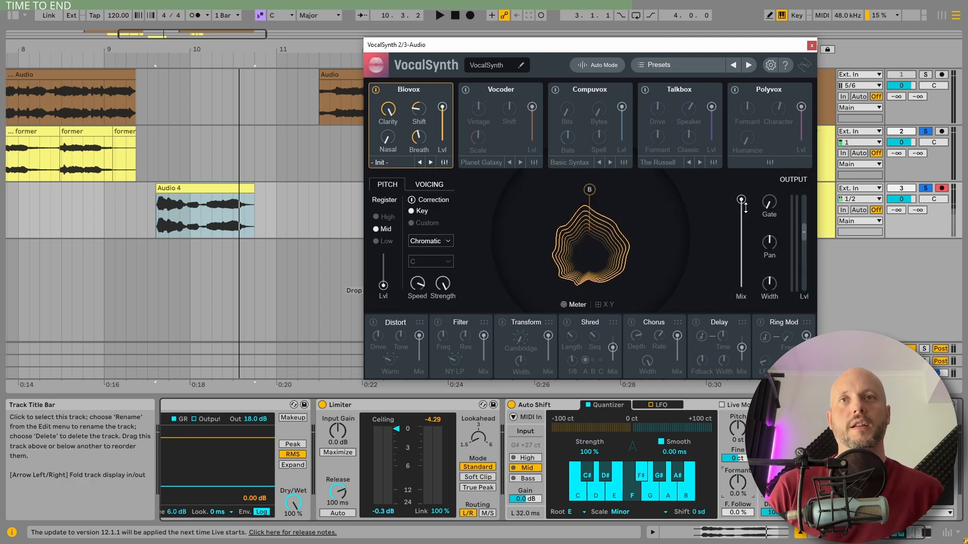
Step: Try VocalSynth's output Mix at about 77.6 during playback, and return it to full
key("space")
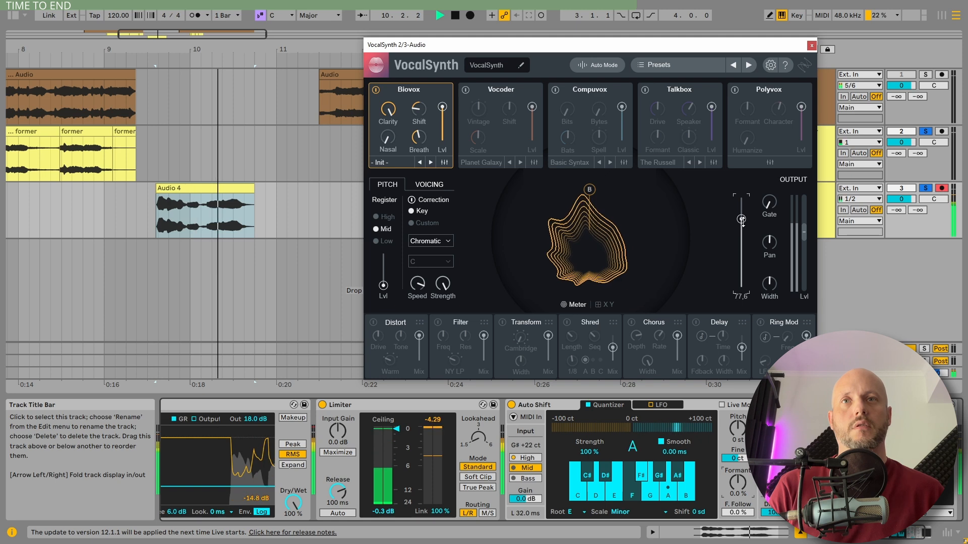
mouse_move(741, 200)
left_mouse_down()
mouse_move(740, 291)
mouse_move(743, 197)
left_mouse_up()
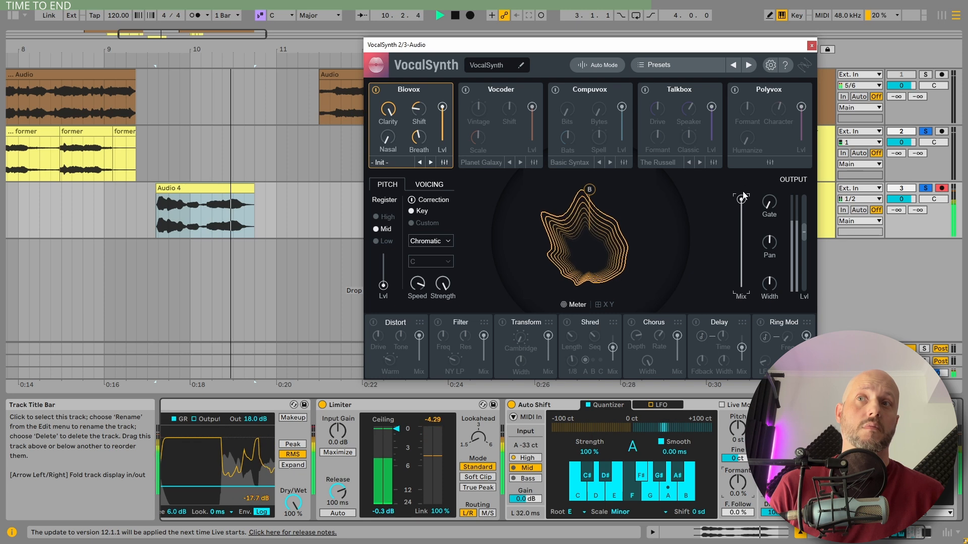
Step: Play the first former clip and the Audio 4 clip for comparison
key("space")
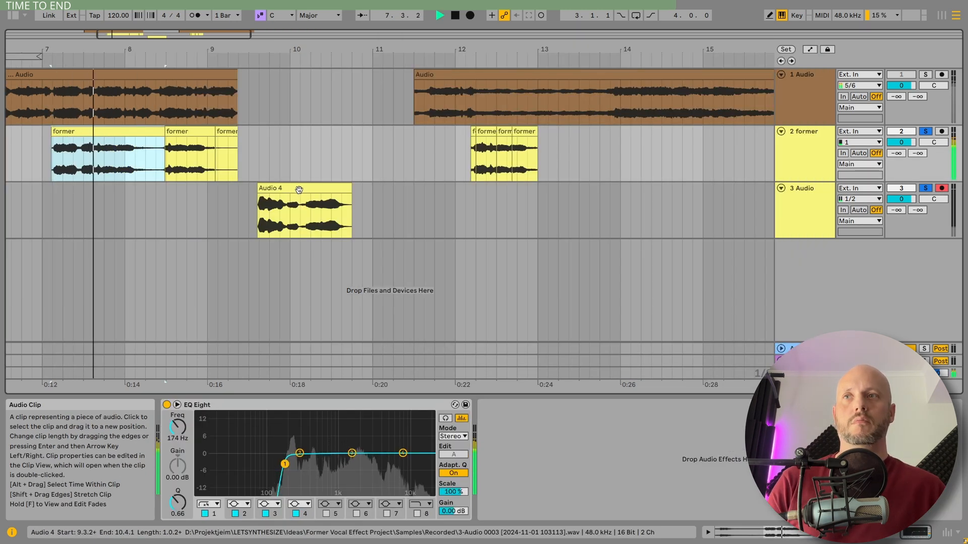
left_click(297, 189)
key("space")
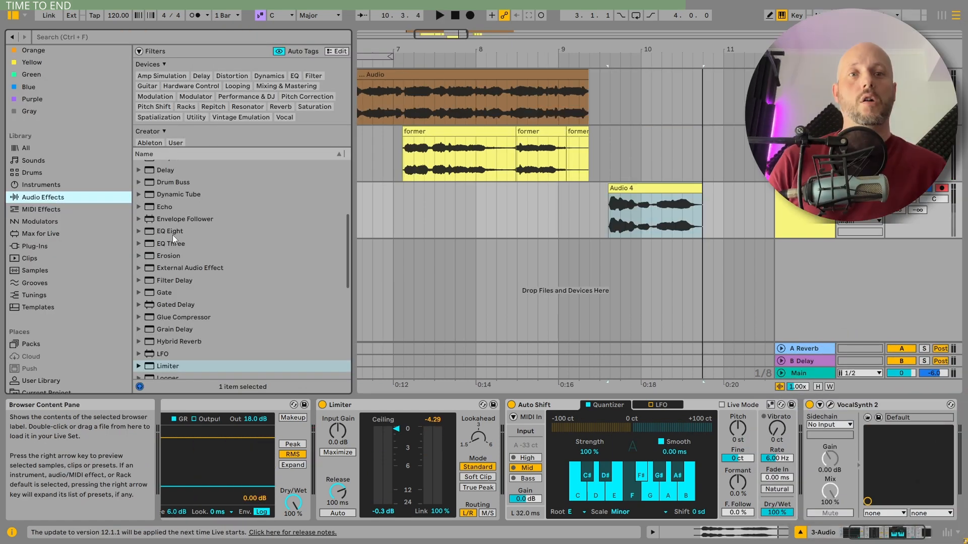
Step: Add EQ Eight and Reverb after VocalSynth 2, and set the Reverb's Dry/Wet to 36 %
double_click(172, 233)
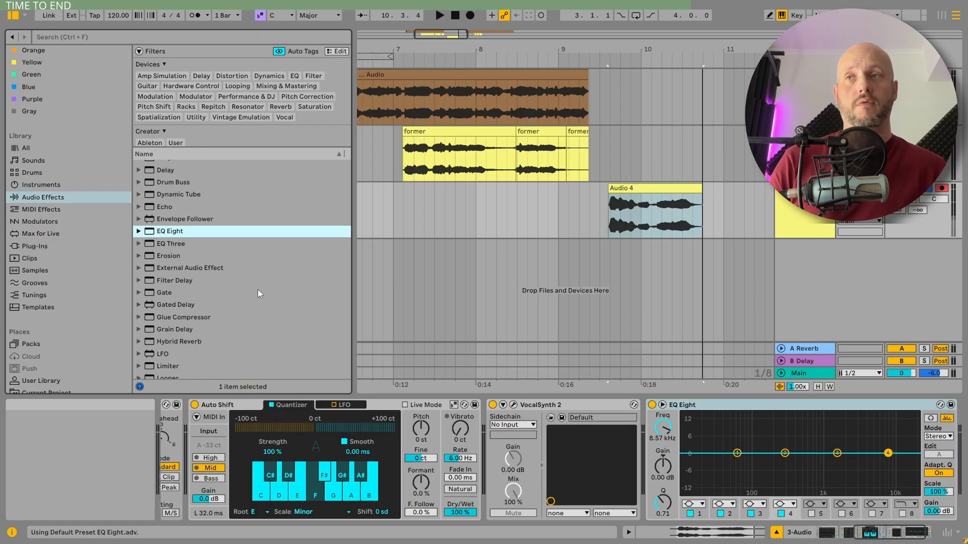
scroll(167, 253, "down", 2)
scroll(166, 253, "down", 5)
double_click(168, 308)
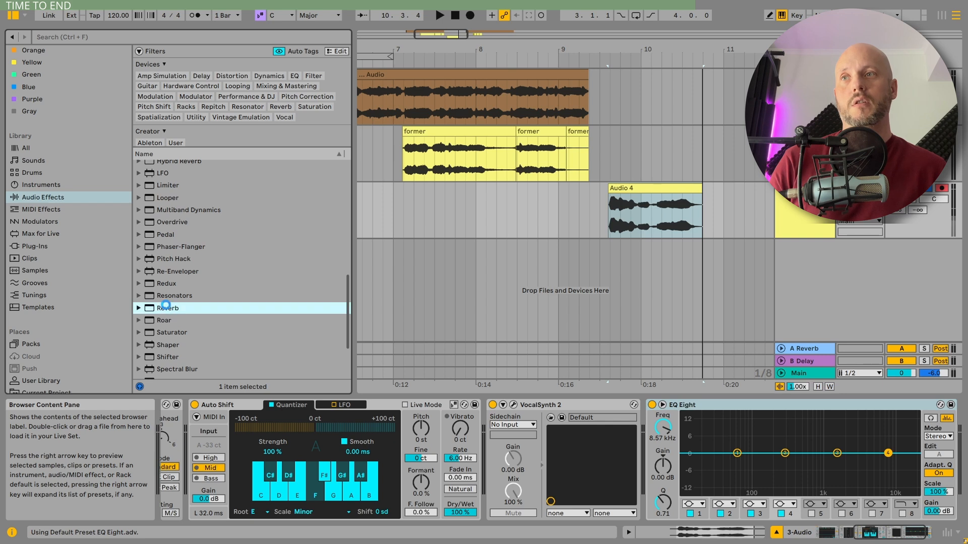
left_click_drag(938, 501, 937, 517)
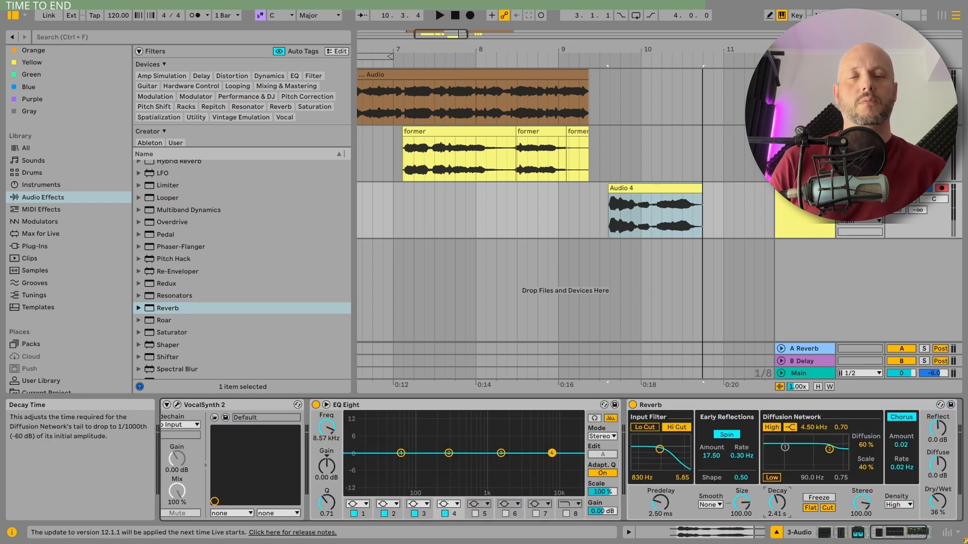
Step: Set the Reverb's input filter to 2.79 kHz with width 5.96 and its diffusion high filter to 6.16 kHz during playback
key("space")
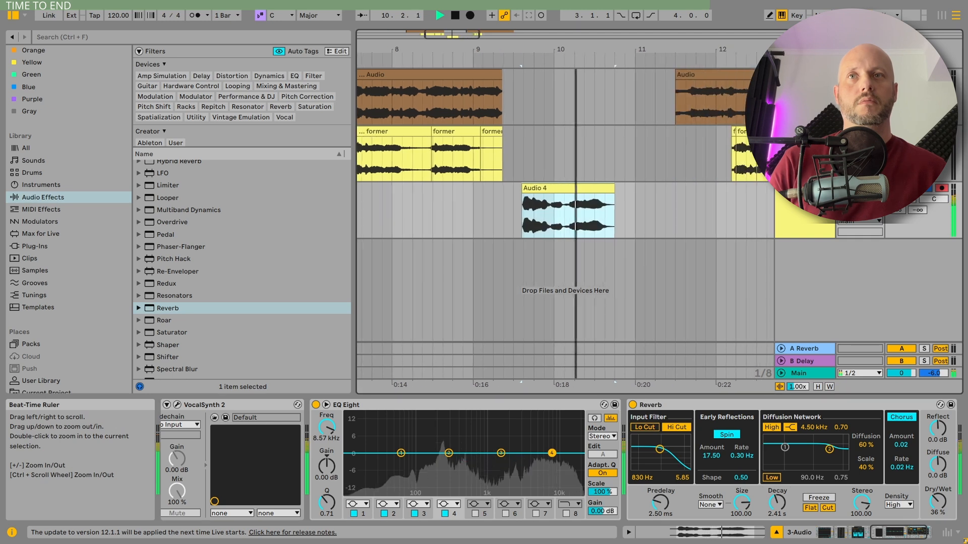
key("space")
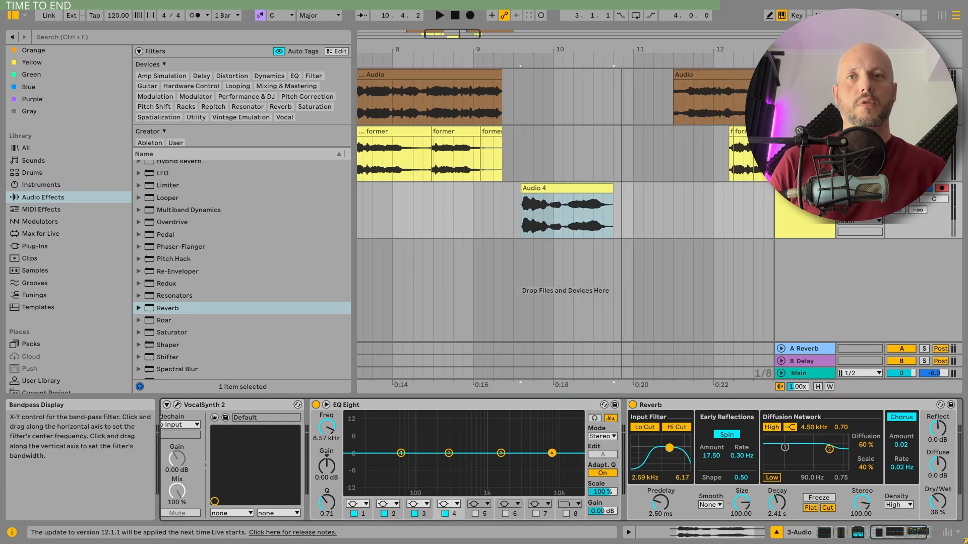
key("space")
left_click_drag(670, 448, 670, 449)
left_click_drag(829, 450, 833, 449)
key("space")
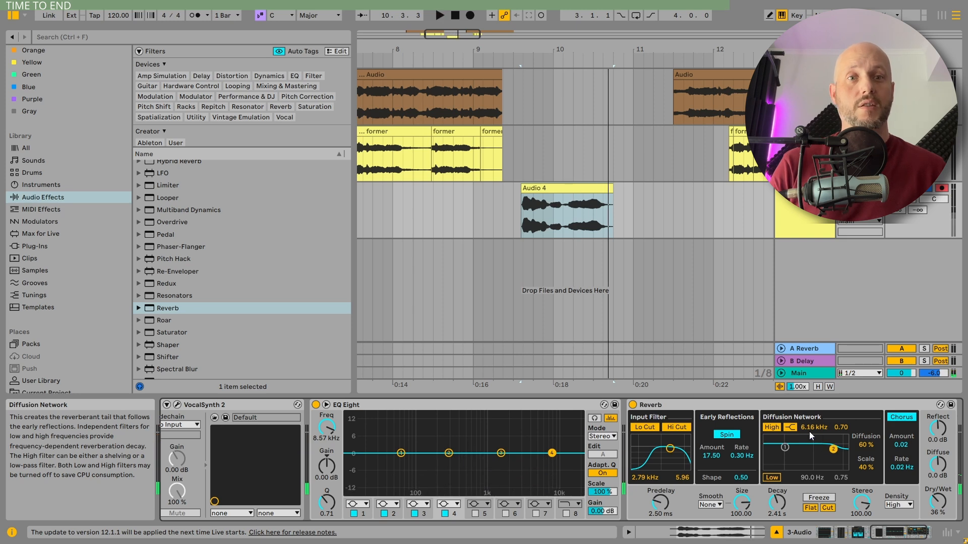
Step: Cut the low mids with EQ Eight bands 1 and 2, placing band 2 at 255 Hz and -7.81 dB, and play Audio 4
left_click_drag(448, 453, 446, 474)
left_click(543, 188)
key("space")
key("space")
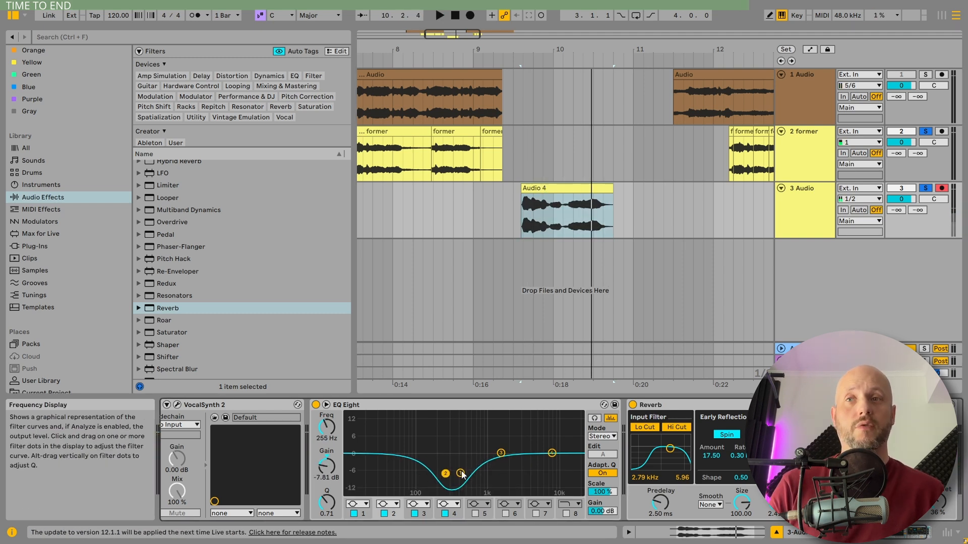
key("space")
key("space")
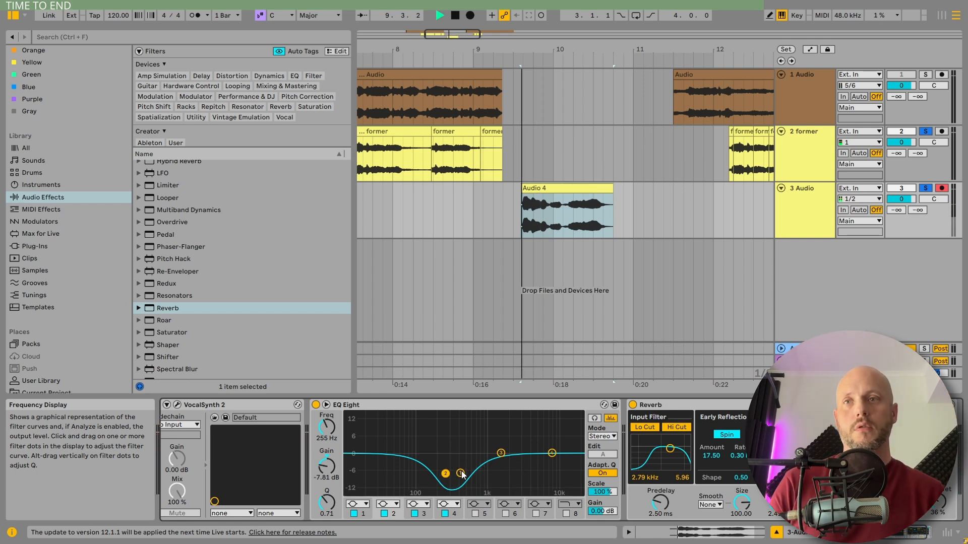
key("space")
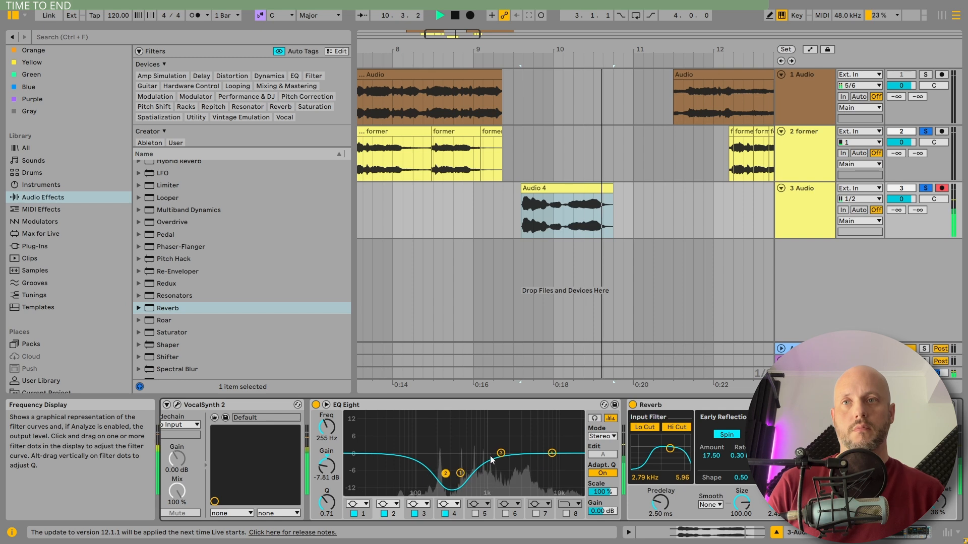
Step: Boost EQ Eight band 3 by 5.08 dB at 2.40 kHz while auditioning Audio 4
key("space")
left_click_drag(501, 452, 509, 444)
key("space")
key("space")
key("space")
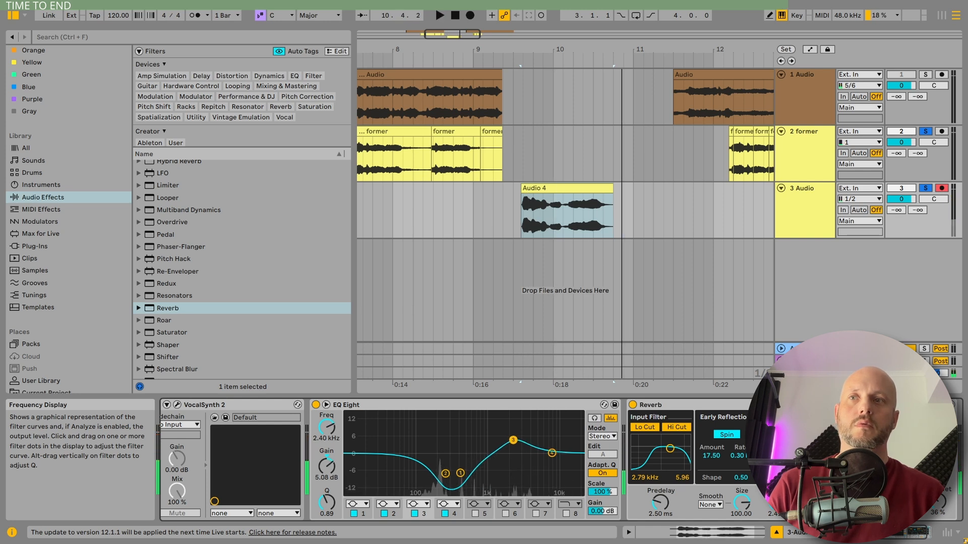
Step: Change EQ Eight band 4 to a high-cut filter at 11.6 kHz and play Audio 4
key("space")
left_click(449, 504)
left_click(452, 494)
left_click_drag(552, 465, 560, 455)
key("space")
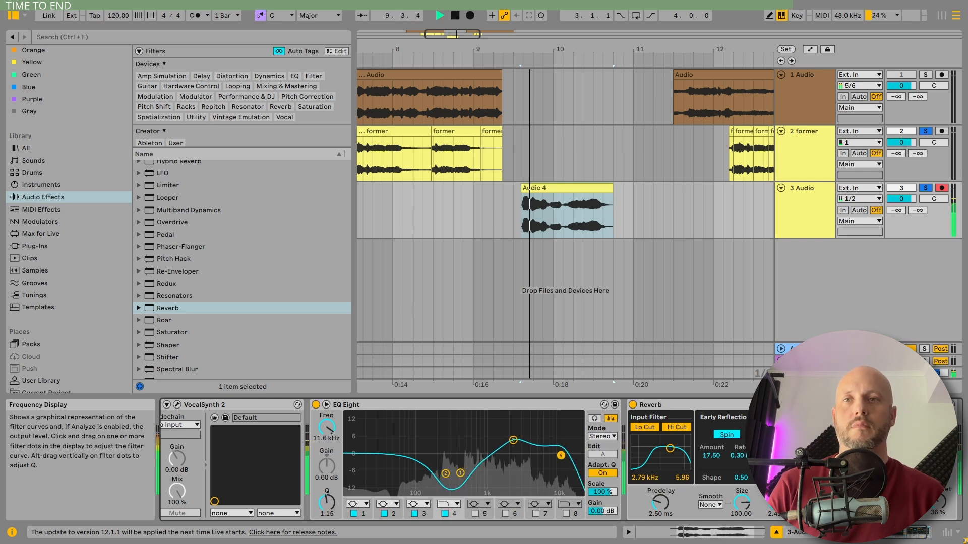
Step: Raise EQ Eight's overall output gain to 4.69 dB while Audio 4 plays
key("space")
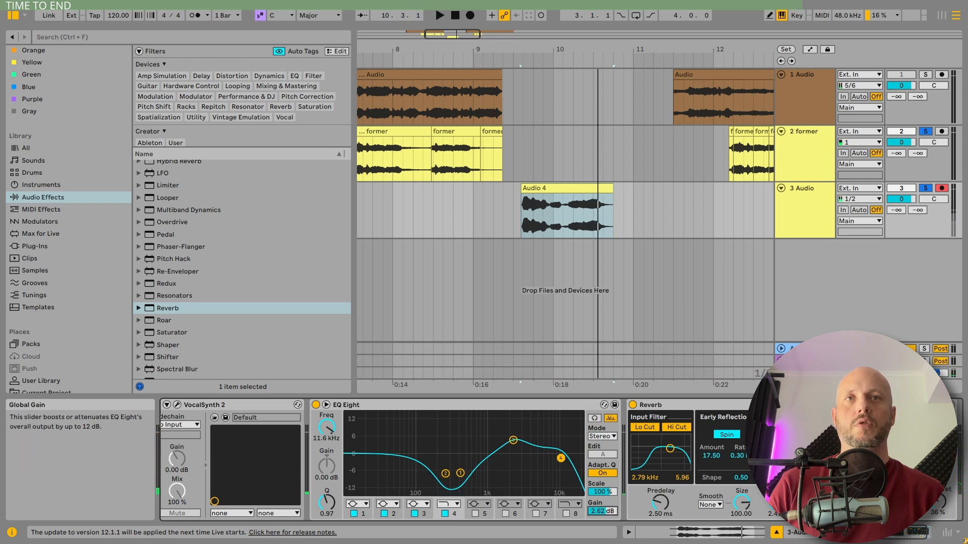
key("space")
left_click_drag(602, 512, 602, 506)
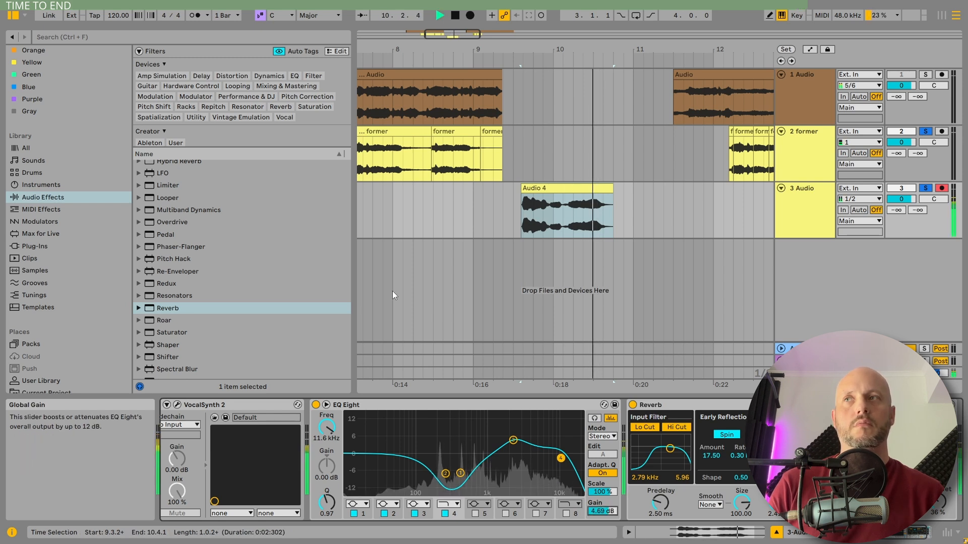
Step: Hide the browser, and play the first former clip and the Audio 4 clip to compare the processed vocal with the reference
left_click(13, 15)
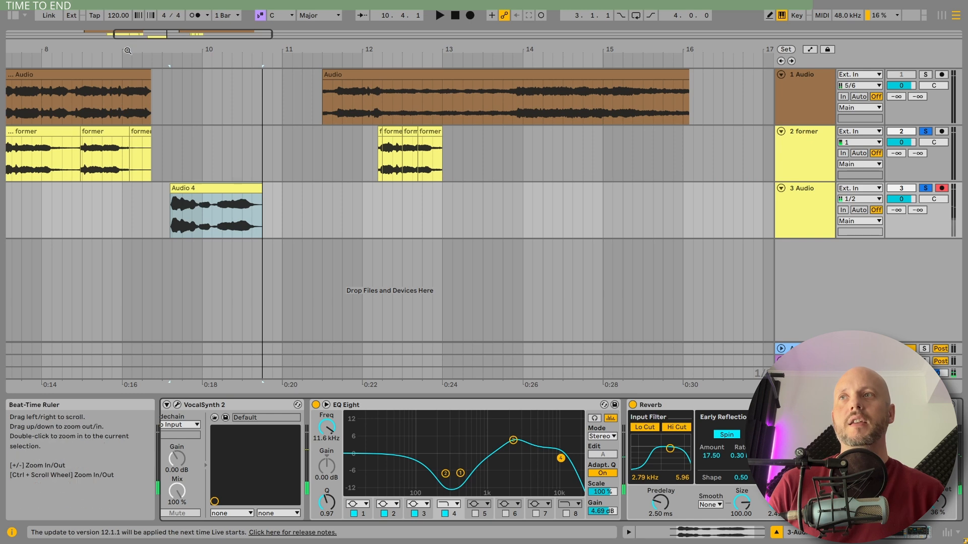
left_click_drag(81, 50, 243, 48)
left_click(180, 129)
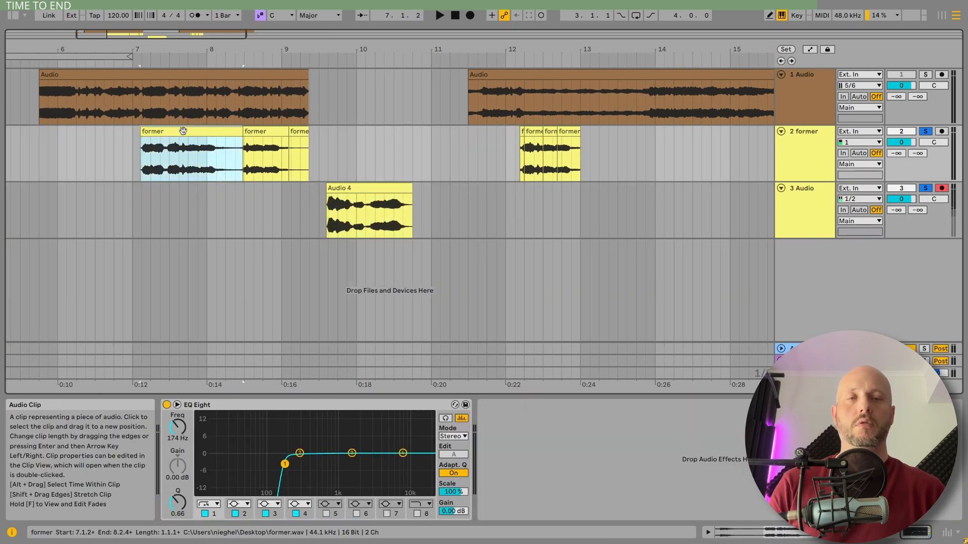
key("space")
left_click(348, 188)
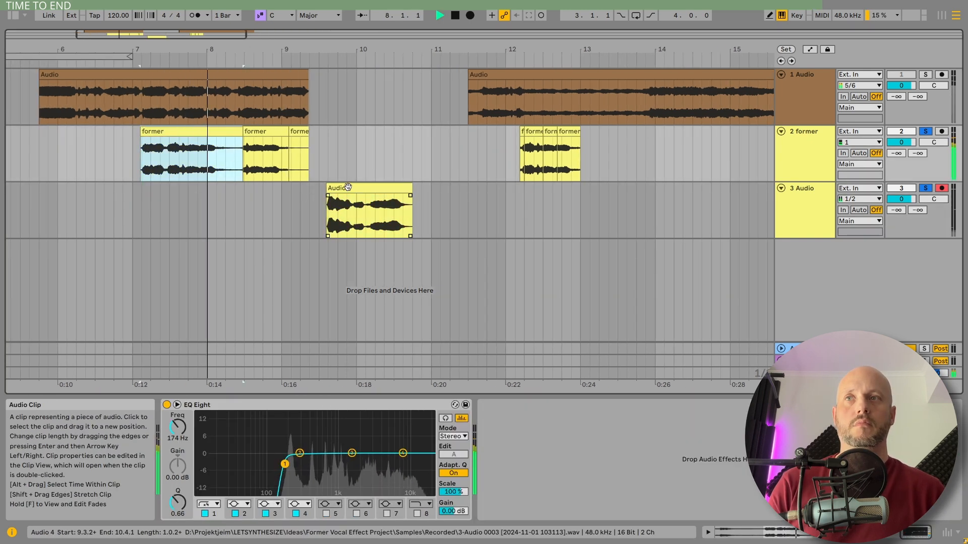
left_click(348, 187)
key("space")
key("space")
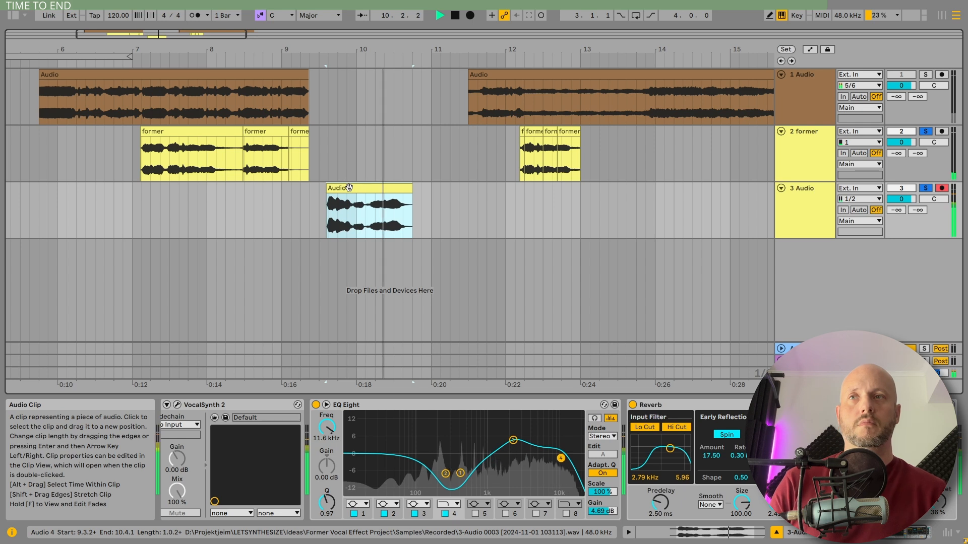
key("space")
left_click(207, 133)
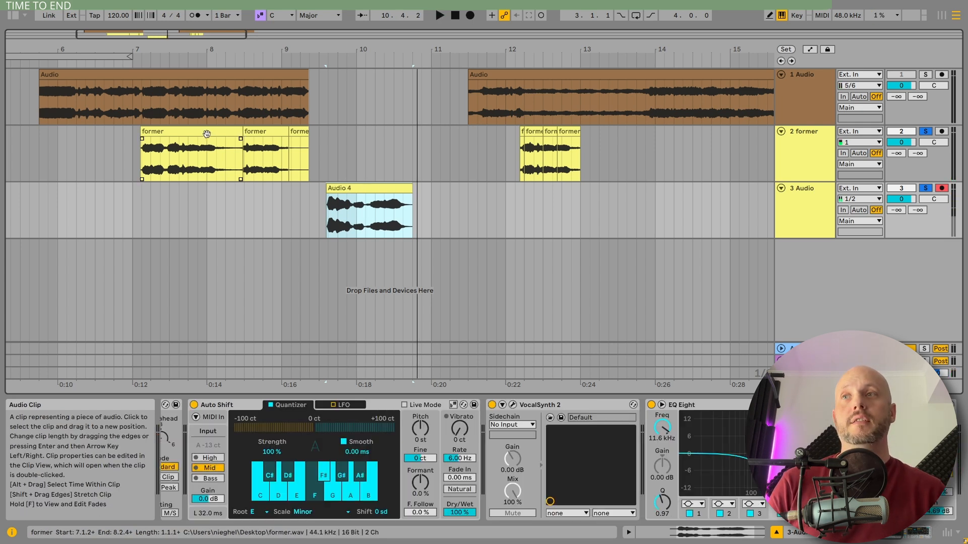
left_click(258, 134)
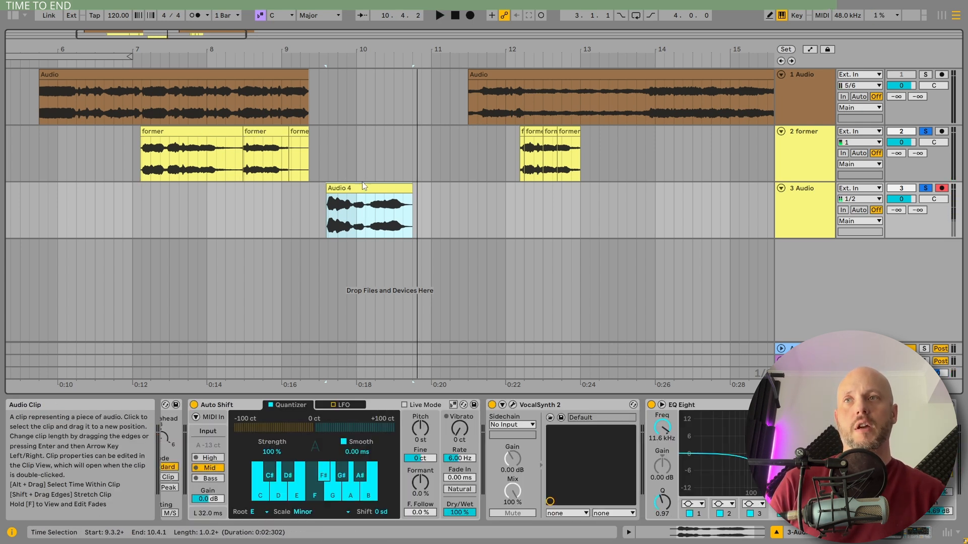
Step: Add a fourth audio track below 3 Audio, set its input to Resampling, and record the session's output onto it
left_click(262, 132)
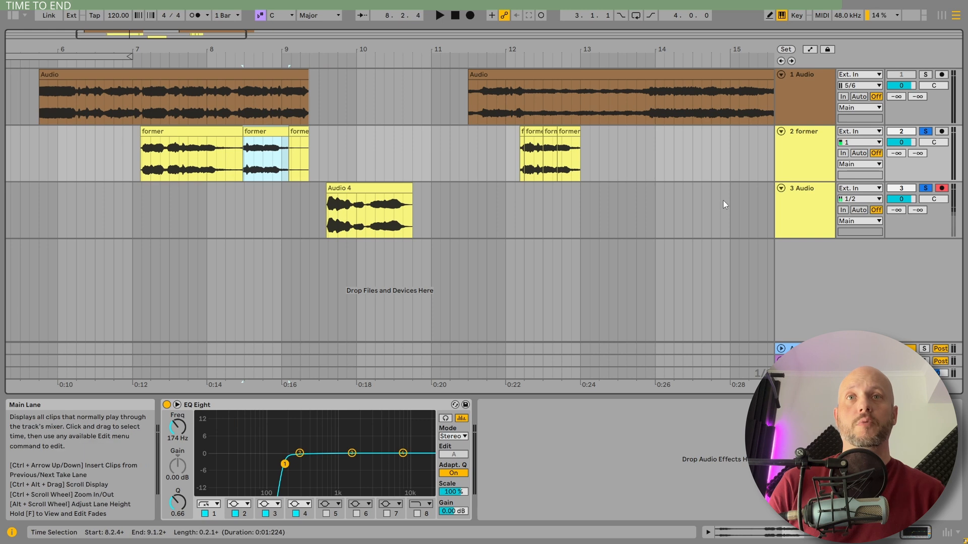
left_click(817, 197)
key("ctrl+t")
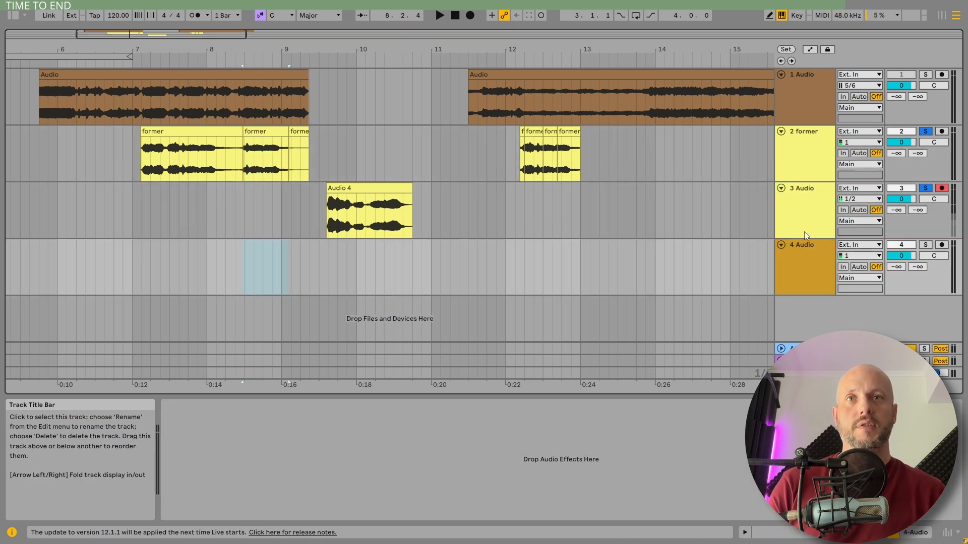
left_click(859, 245)
left_click(869, 277)
left_click(470, 15)
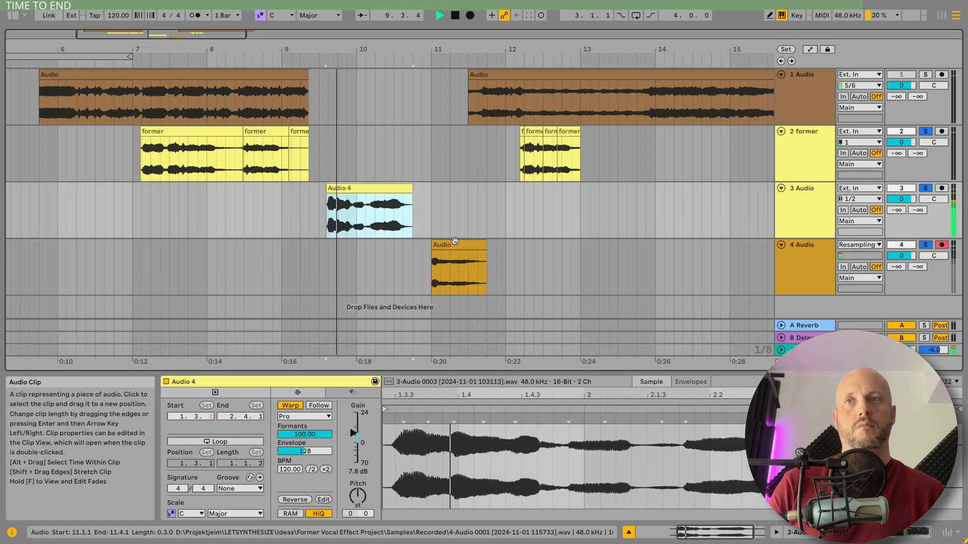
Step: Transpose the resampled clip down 5 semitones in Complex warp mode, and play the former clips at bar 12 for comparison
left_click(462, 243)
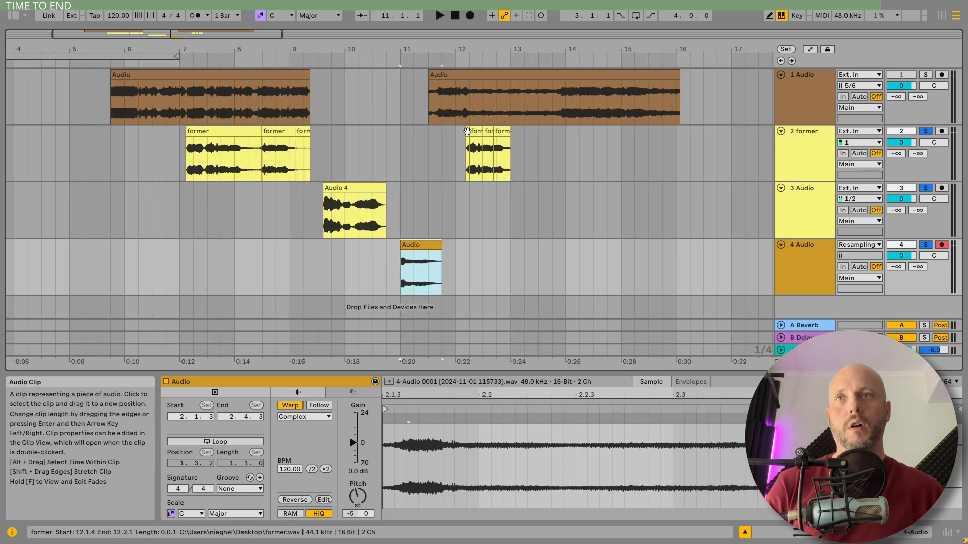
left_click(467, 132)
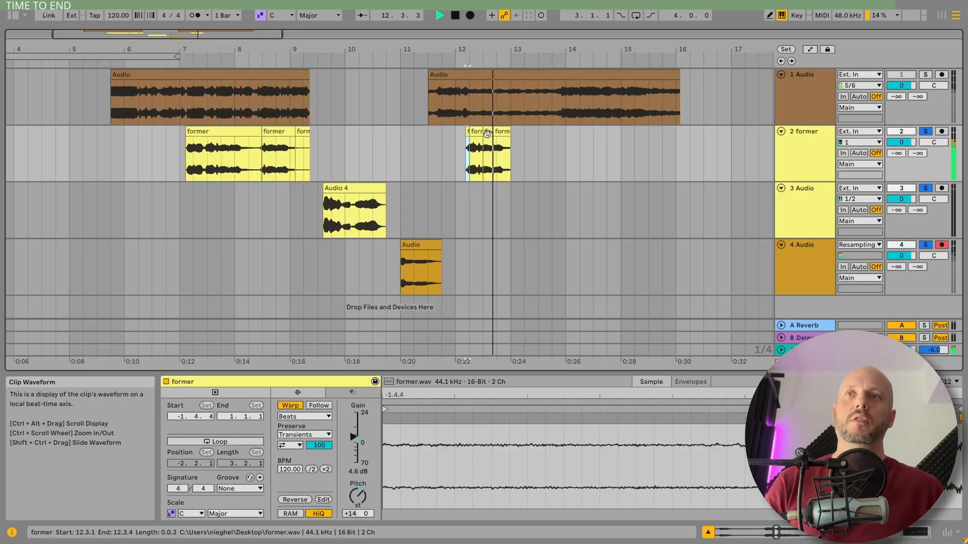
key("space")
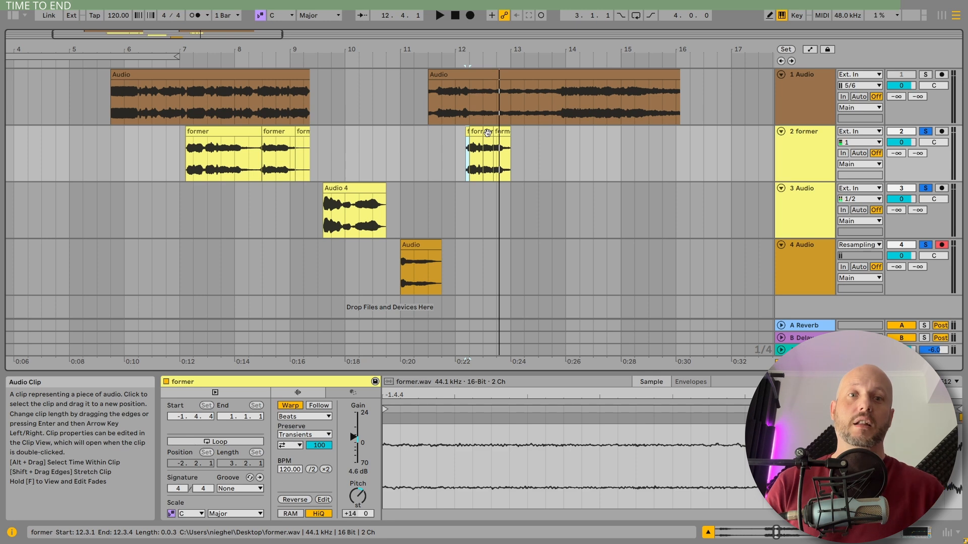